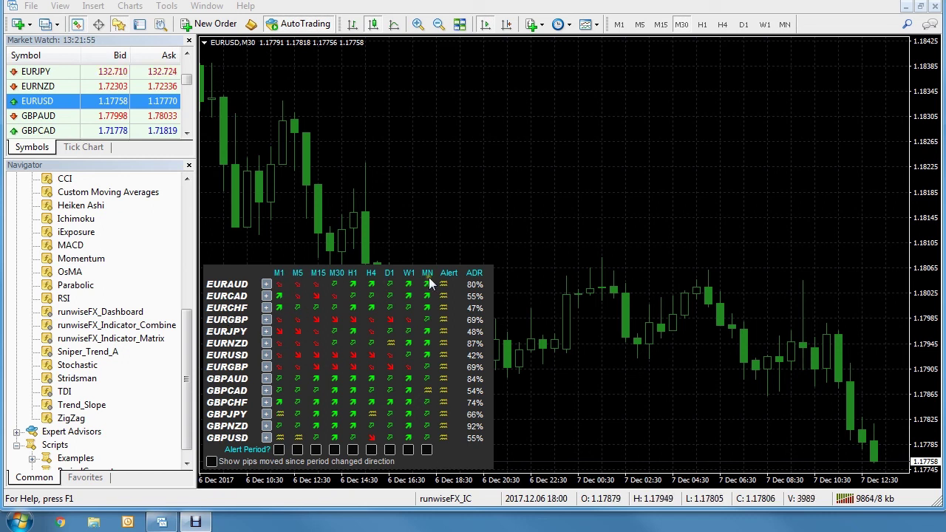
Inspect the EURUSD and EURGBP indicator breakdowns, test alert messages and pips moved since direction change
left_click(266, 356)
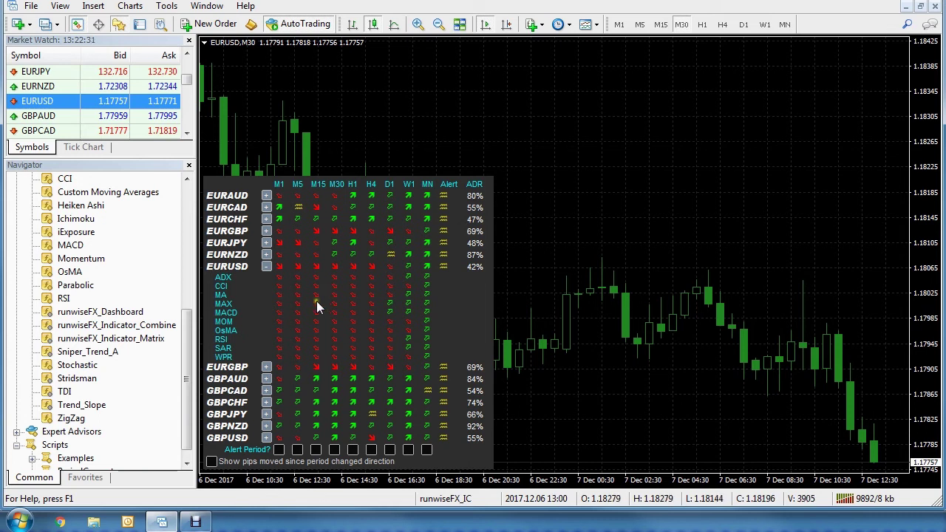
left_click(266, 266)
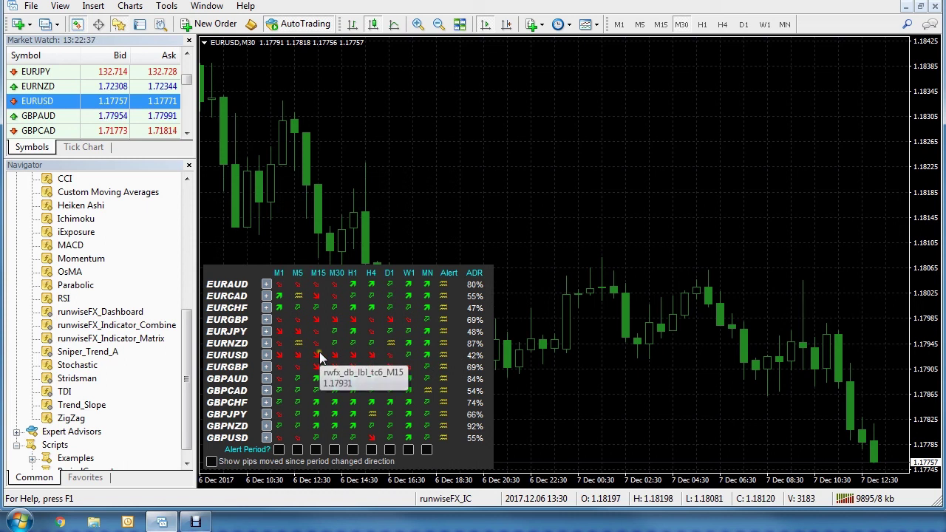
left_click(268, 367)
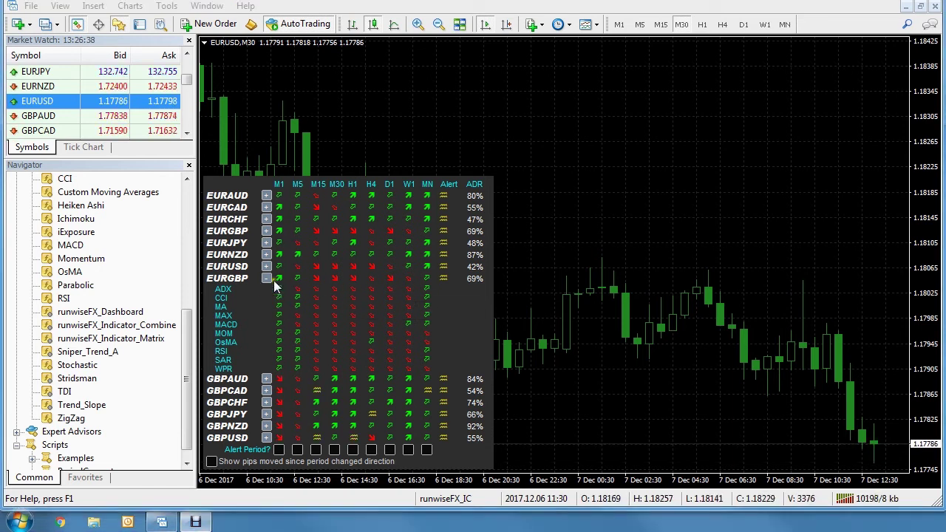
left_click(266, 278)
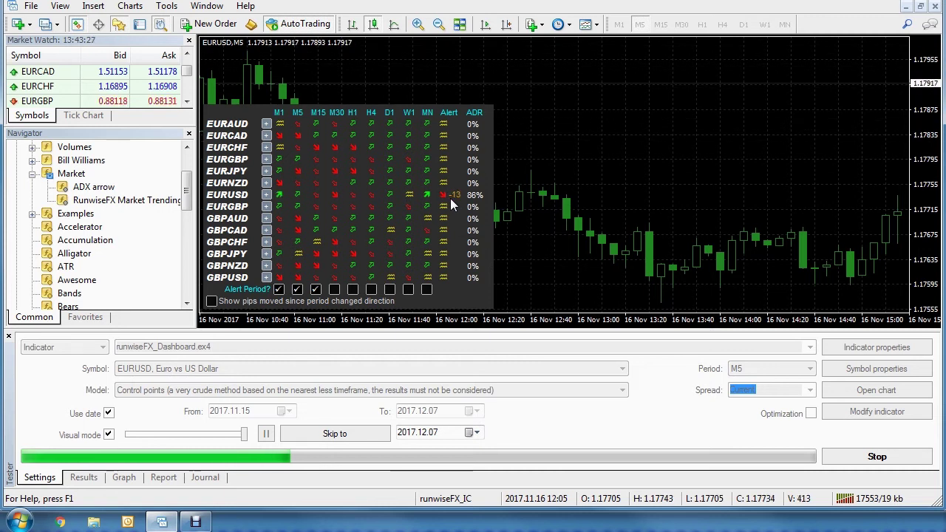
left_click(212, 479)
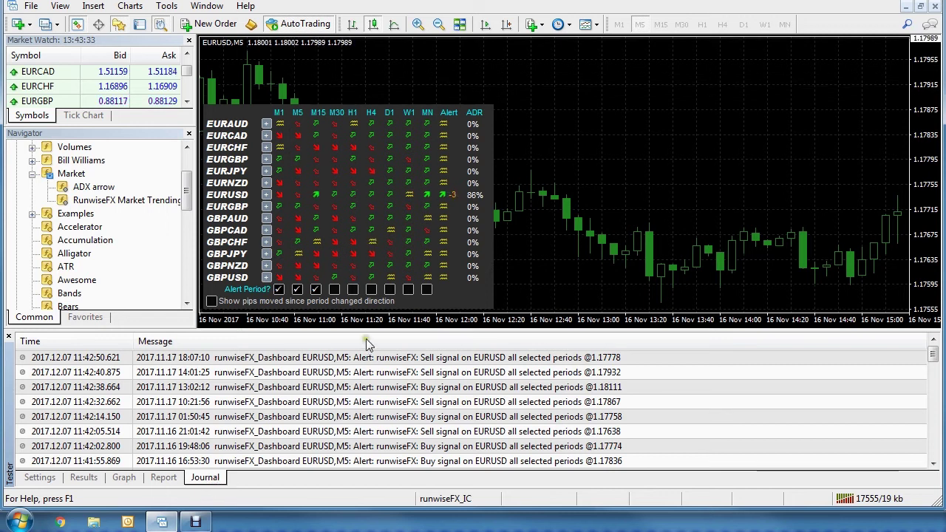
left_click(41, 478)
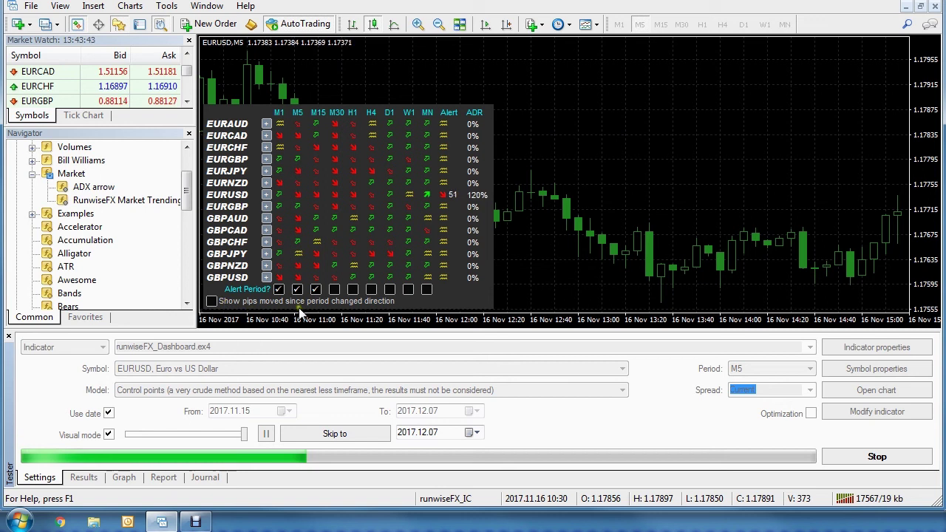
left_click(211, 300)
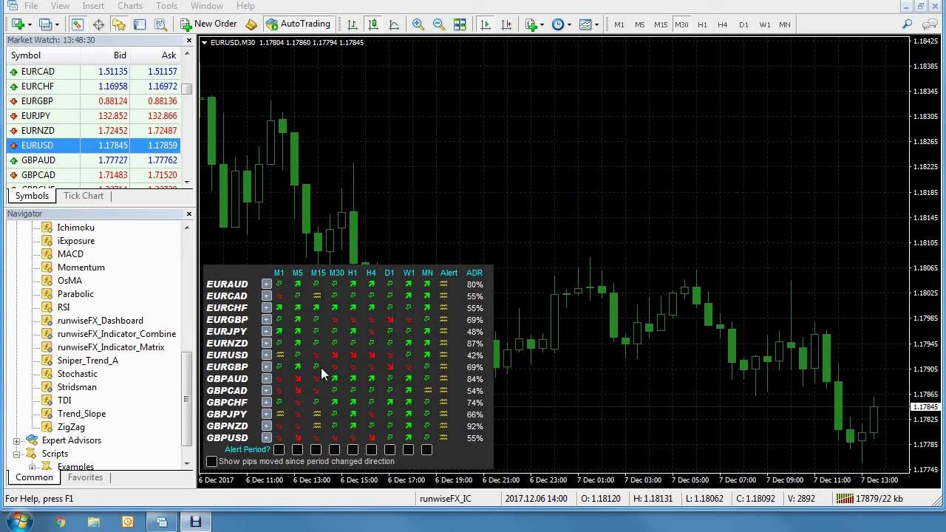
left_click(266, 356)
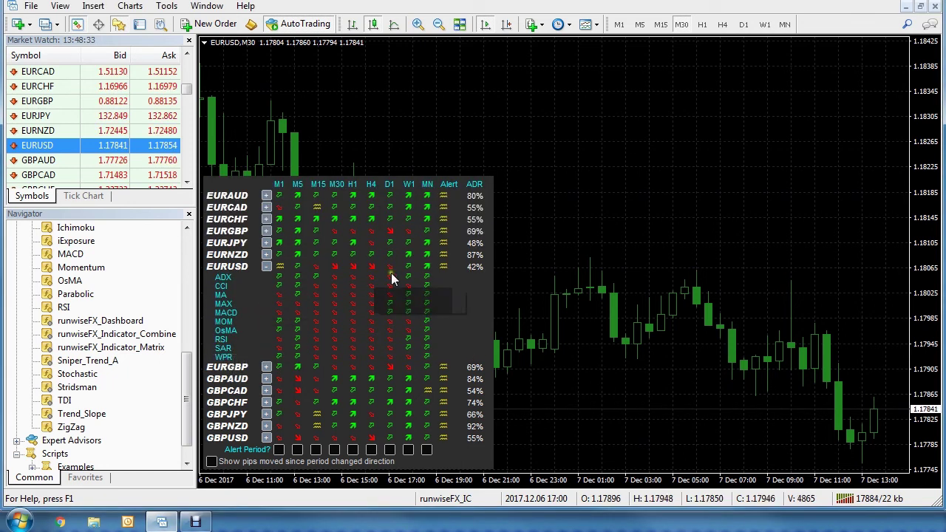
Open the runwiseFX_Dashboard input settings from the chart's indicator list and move the window aside
left_click(130, 6)
left_click(177, 20)
left_click(529, 171)
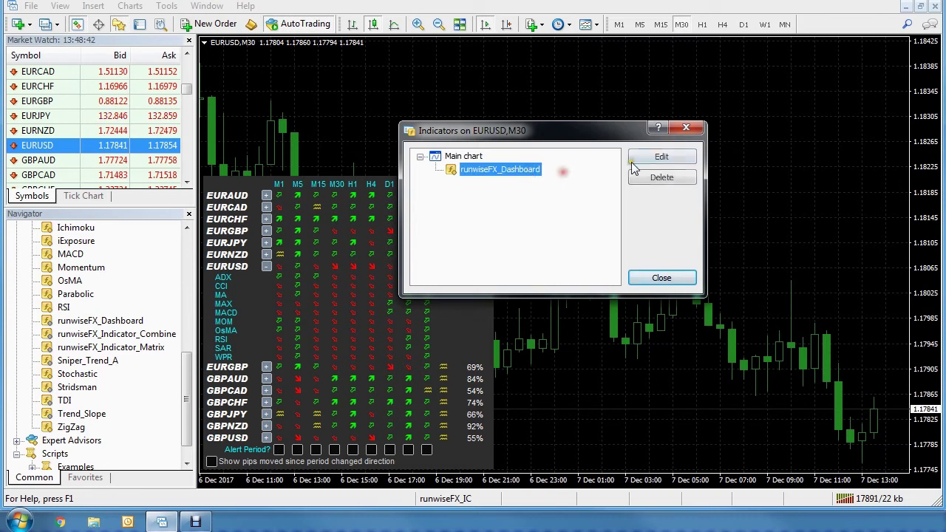
left_click(643, 158)
left_click_drag(723, 106, 713, 199)
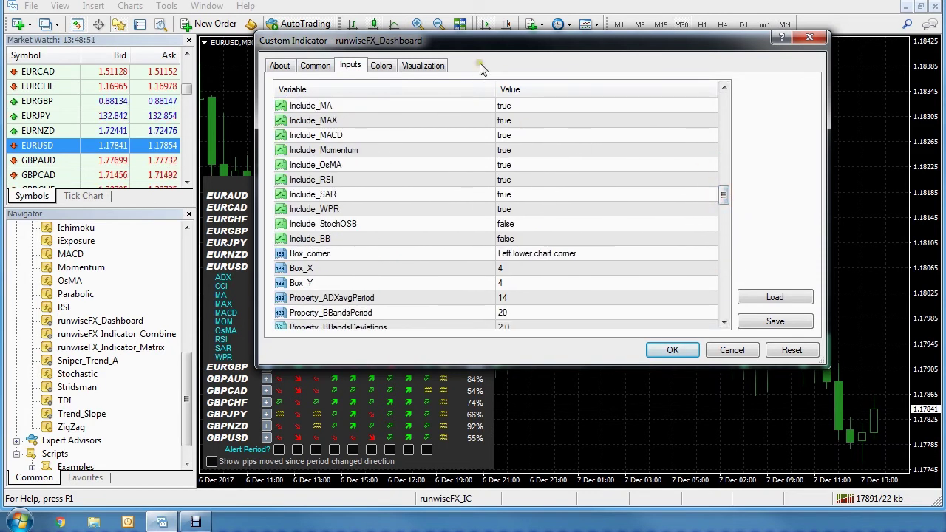
left_click_drag(493, 45, 620, 76)
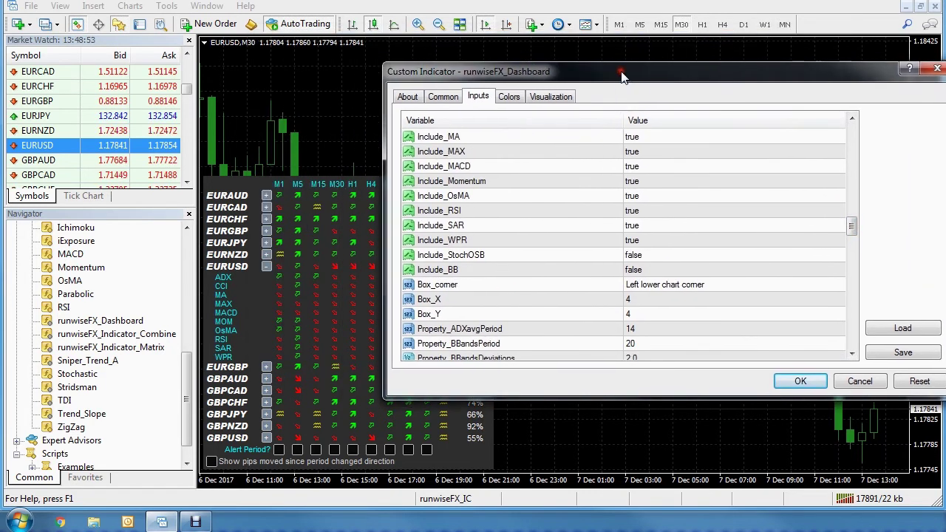
left_click(851, 118)
left_click(851, 118)
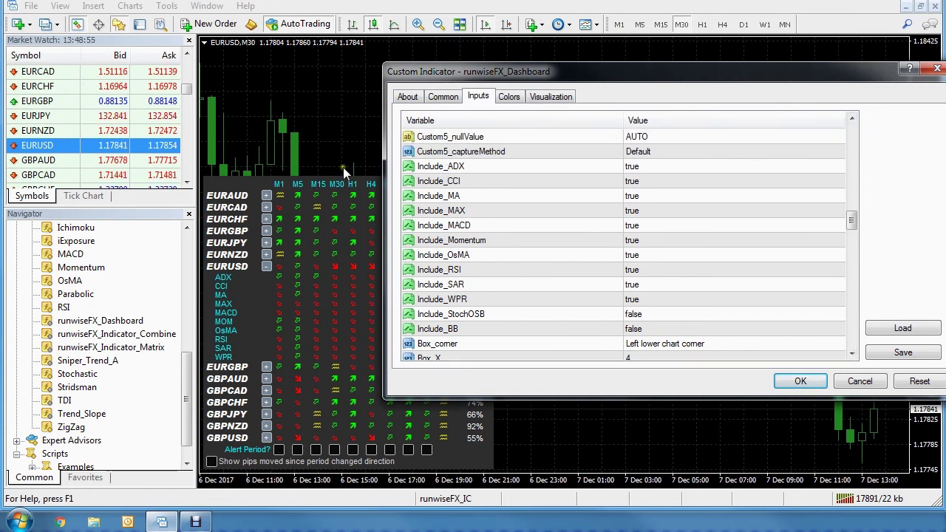
Set Include_ADX and Include_CCI to false
left_click(650, 167)
left_click(660, 170)
left_click(652, 178)
left_click(652, 181)
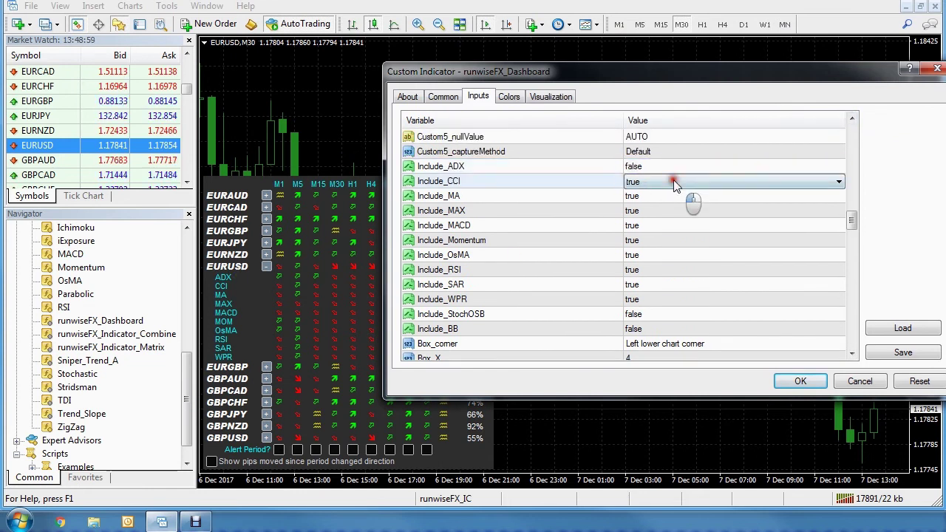
left_click(653, 182)
left_click(652, 199)
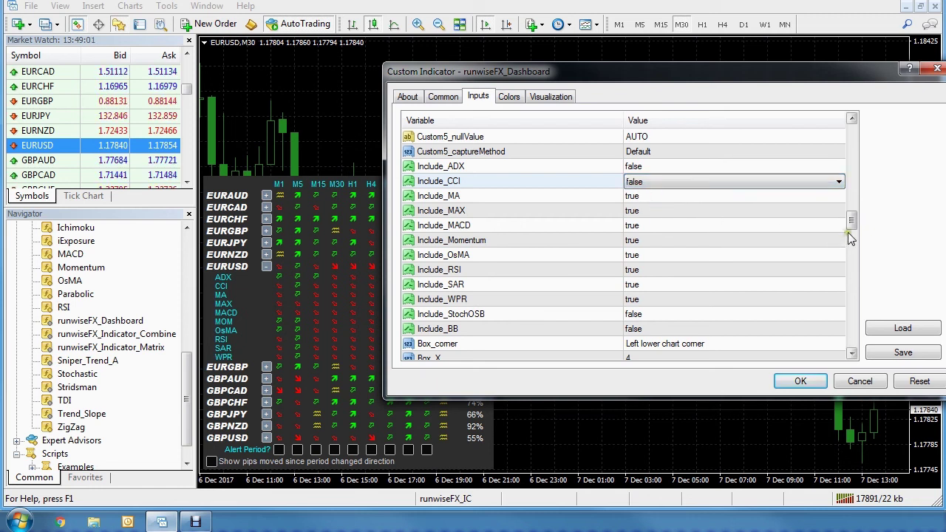
Scroll through the remaining dashboard inputs and apply the settings
left_click(850, 354)
left_click(851, 353)
left_click(851, 354)
left_click(851, 354)
left_click(851, 354)
left_click(851, 354)
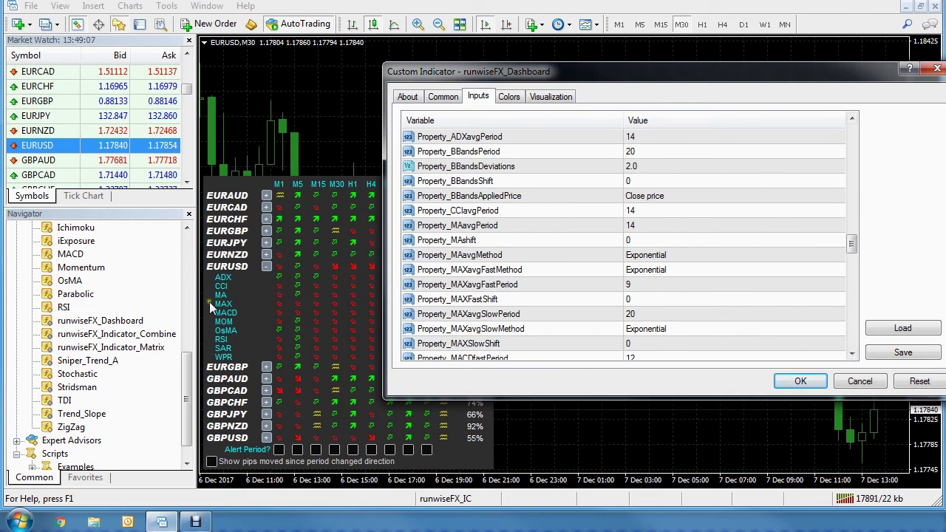
left_click(851, 353)
left_click(851, 353)
left_click(851, 353)
left_click(851, 353)
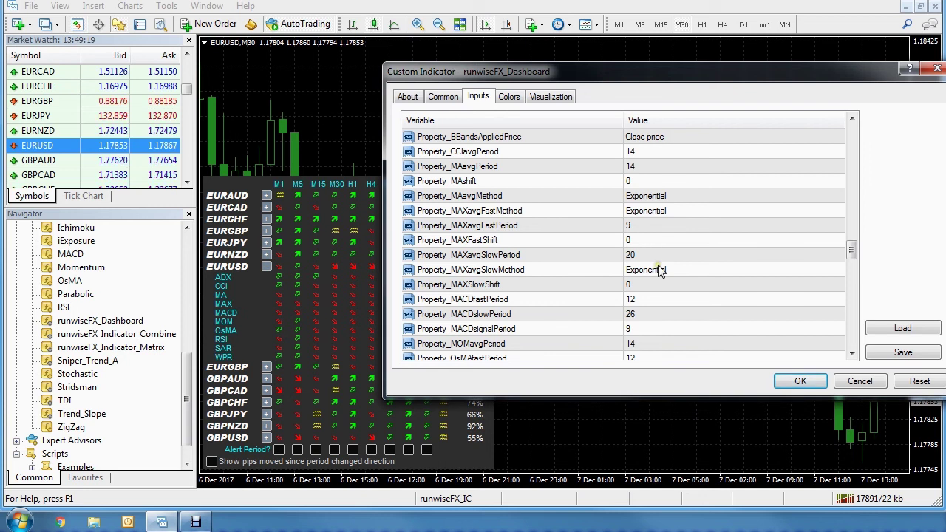
left_click(853, 252)
left_click_drag(853, 252, 847, 170)
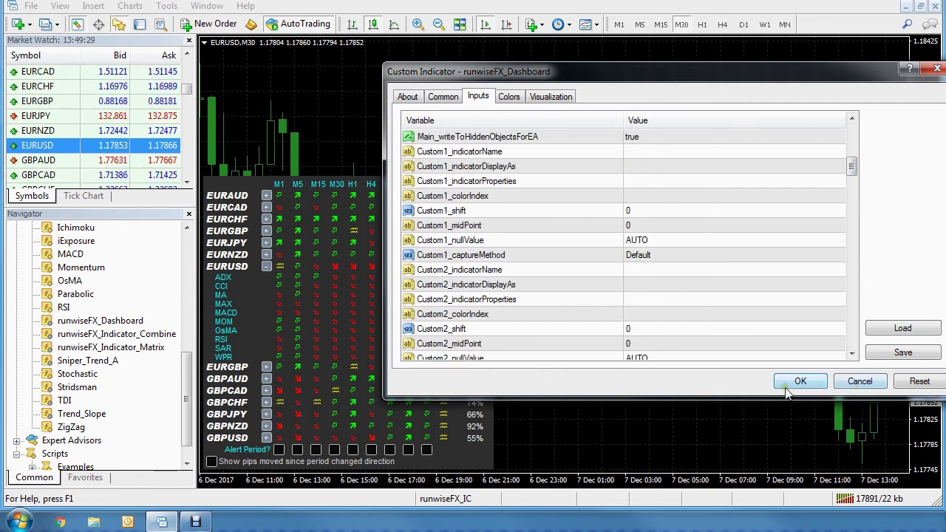
left_click(859, 381)
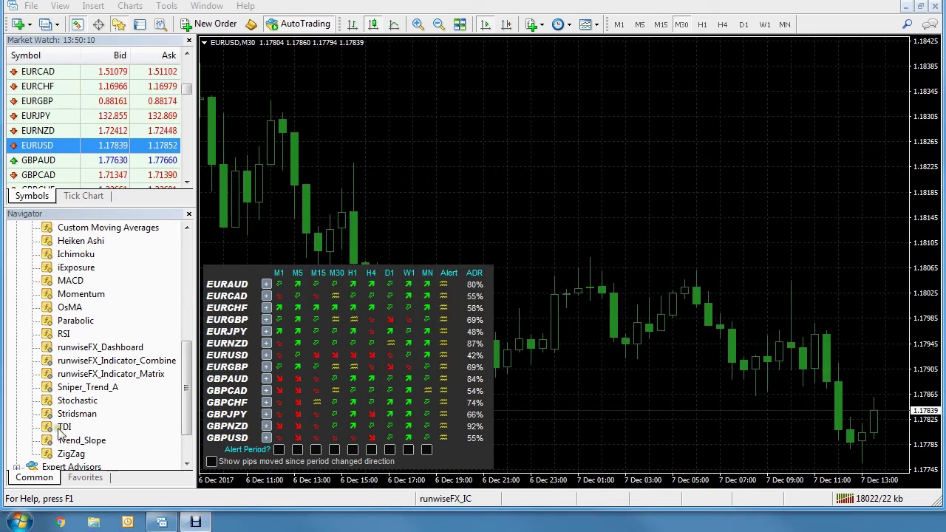
Attach the TDI custom indicator to the EURUSD chart and enlarge the price area above its subwindow
left_click_drag(183, 411, 201, 453)
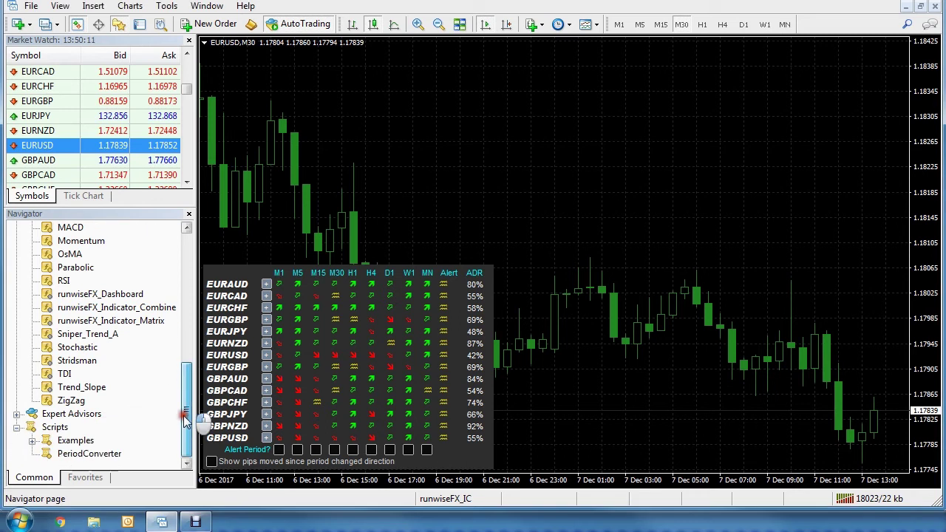
left_click(65, 375)
left_click_drag(65, 375, 619, 458)
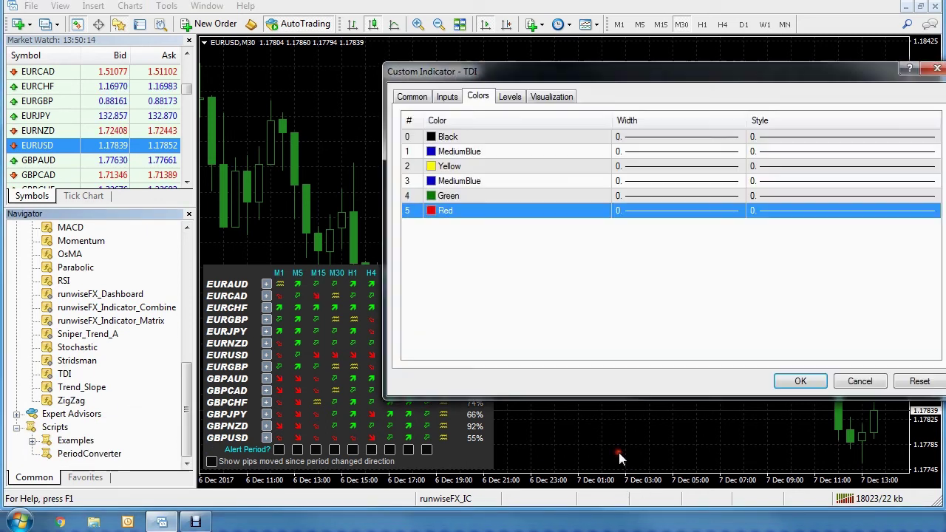
left_click(796, 381)
left_click_drag(569, 327, 569, 378)
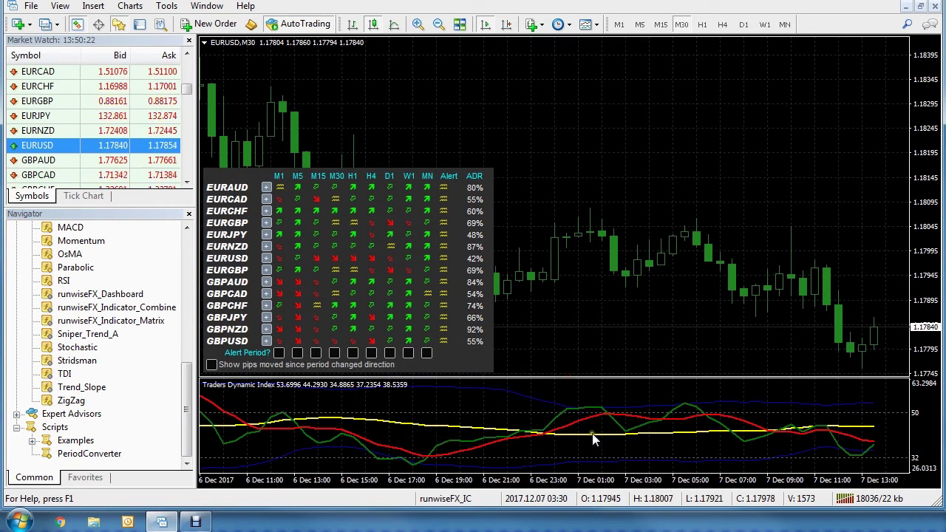
mouse_move(563, 440)
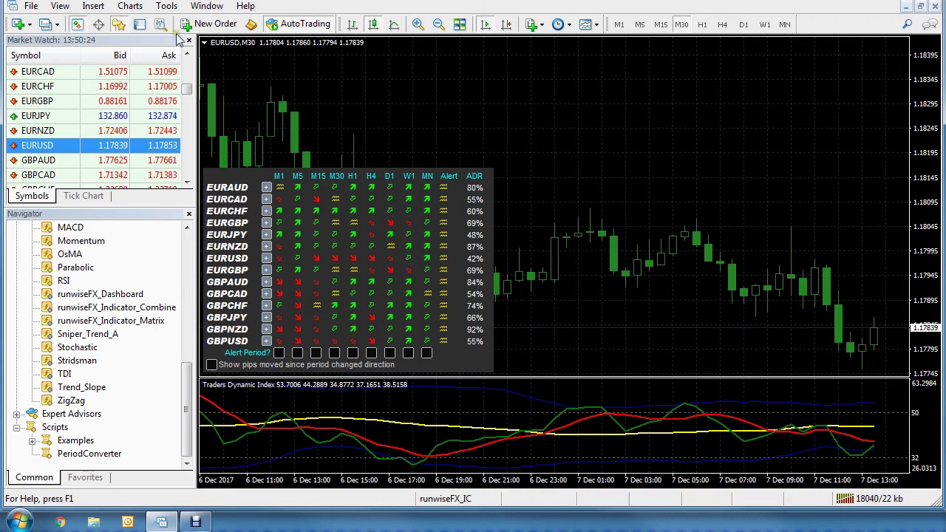
Open the runwiseFX_Dashboard input settings from the chart's indicator list
left_click(130, 6)
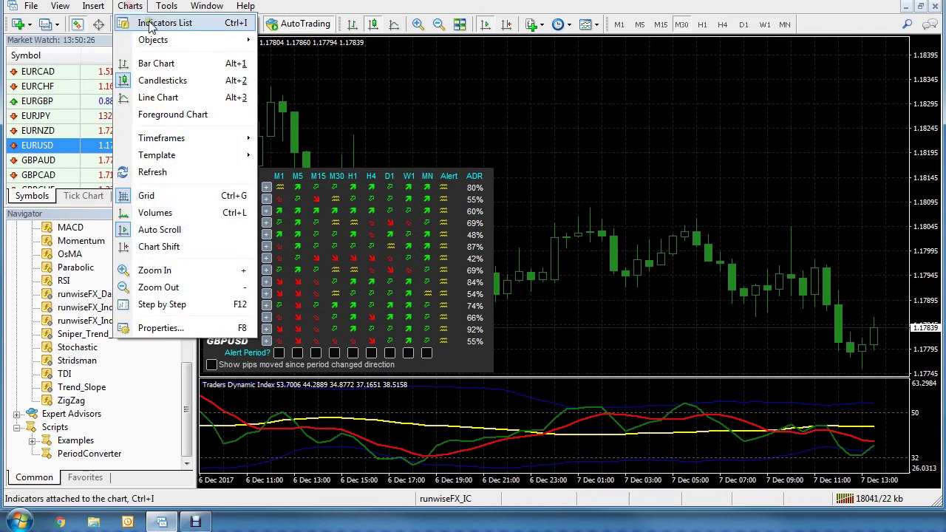
left_click(151, 25)
left_click(503, 171)
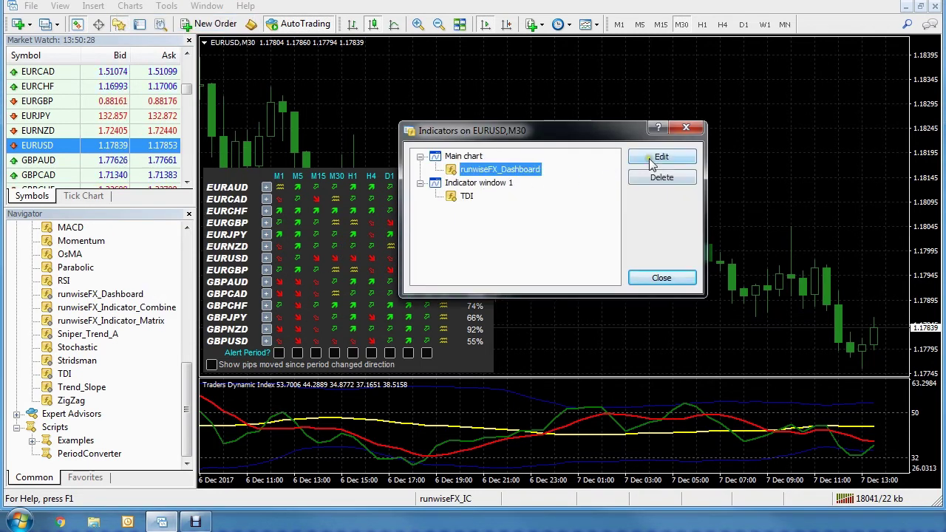
left_click(659, 157)
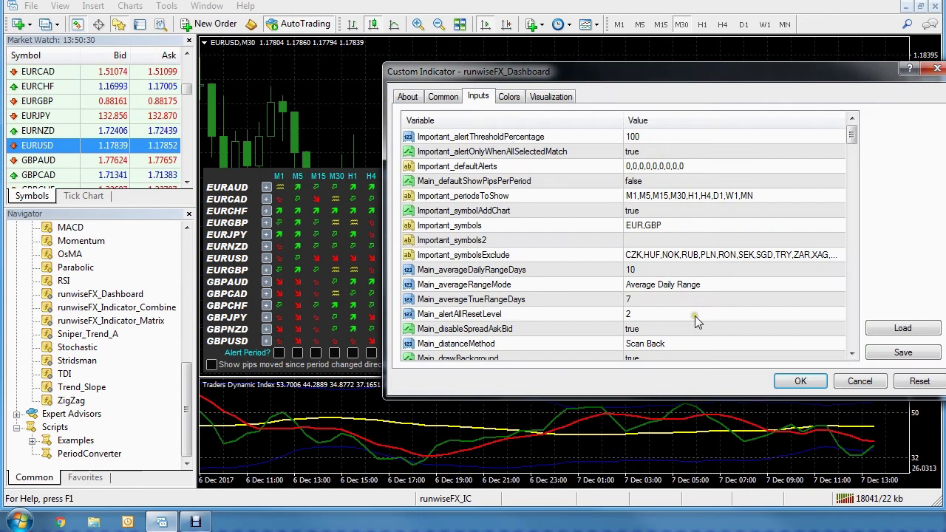
left_click(851, 354)
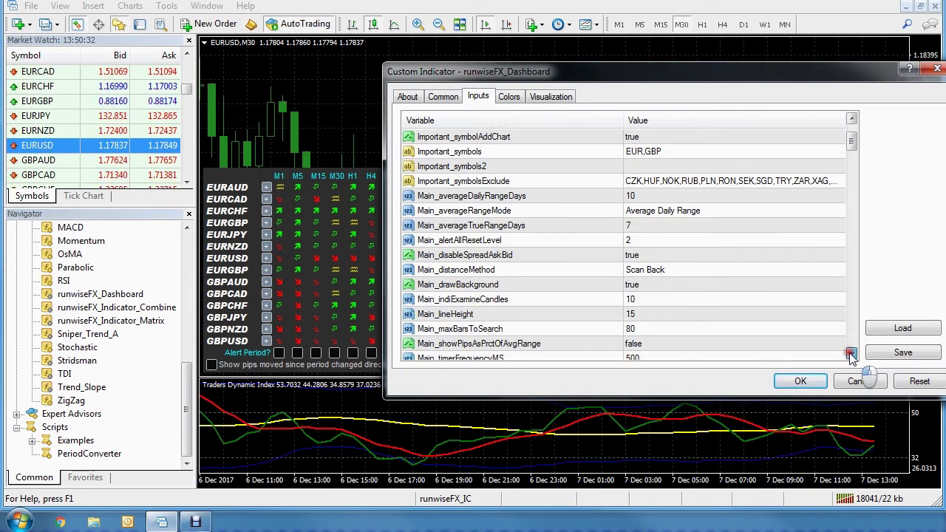
left_click(851, 354)
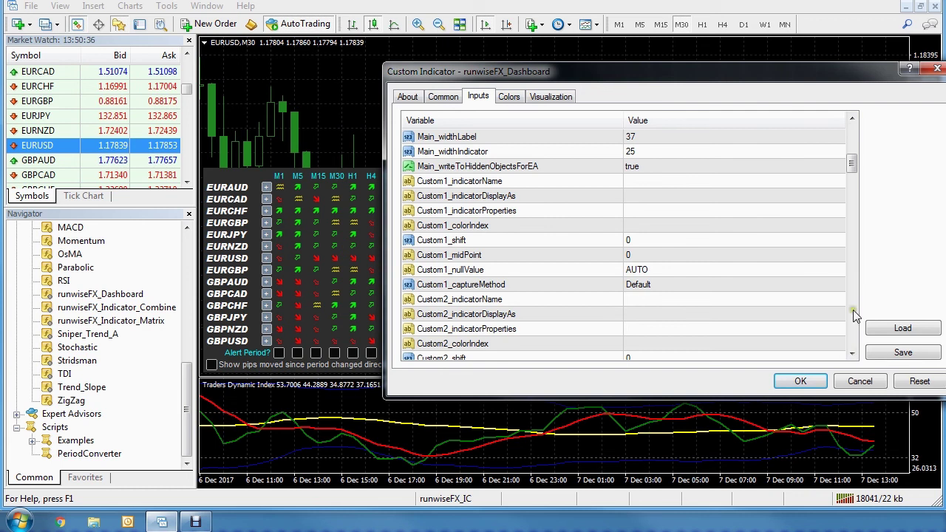
Set Custom1_indicatorName and its display label both to TDI
left_click(635, 183)
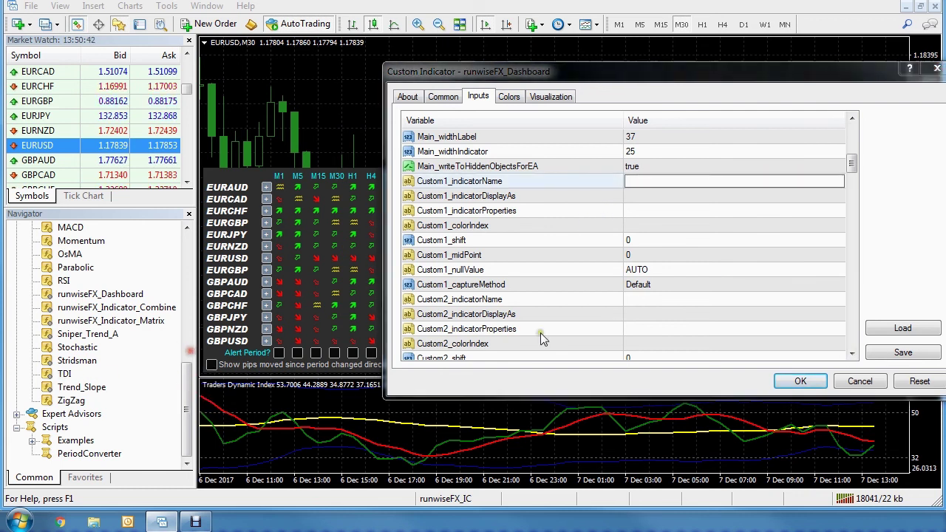
left_click(635, 180)
left_click(637, 181)
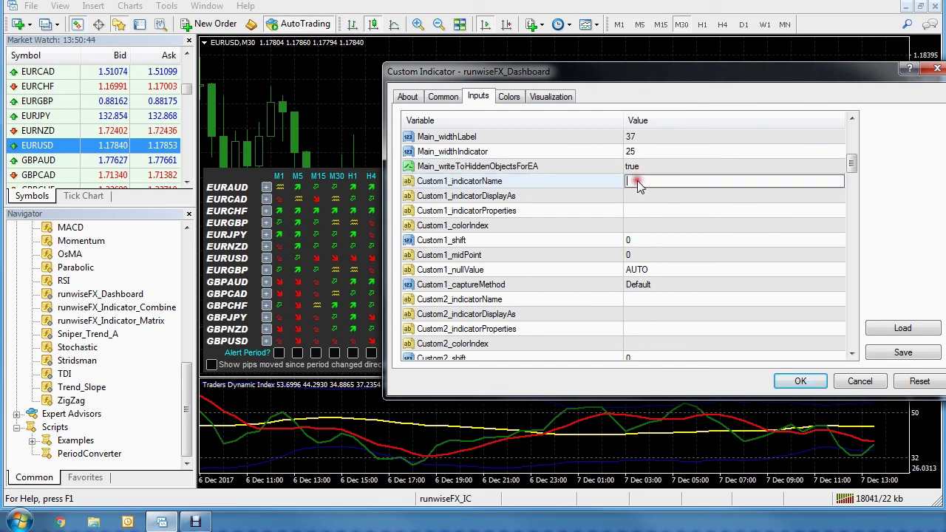
type("TDI")
left_click(632, 196)
left_click(632, 196)
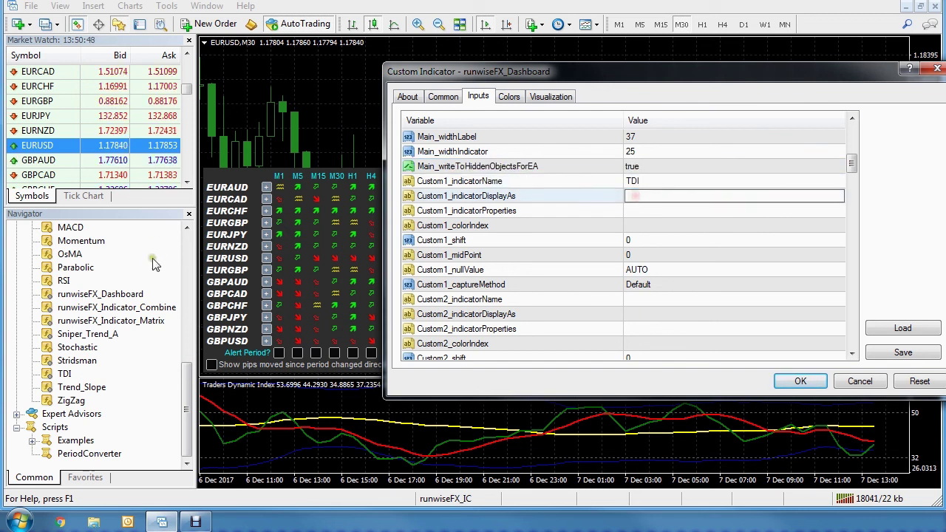
type("TDI")
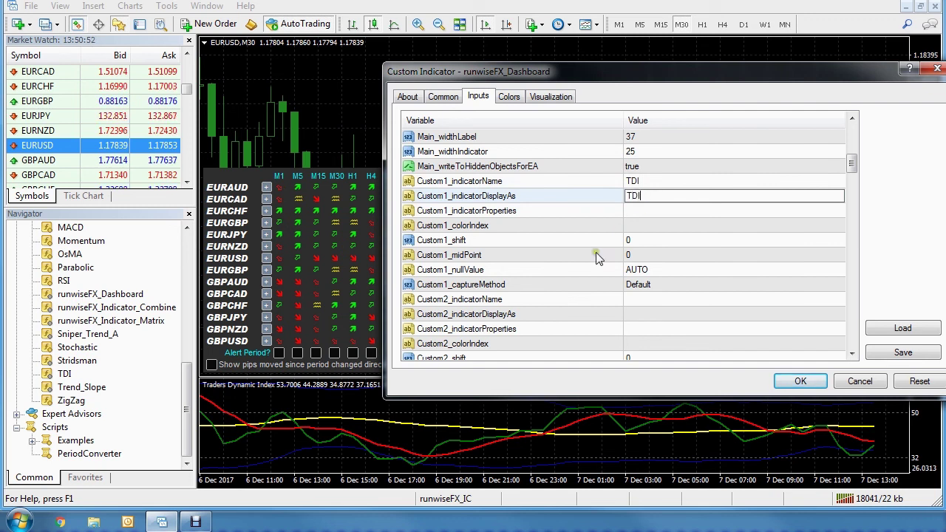
left_click(644, 225)
Set colour index 4 and midpoint 50, apply, and open TDI's own settings
left_click(643, 225)
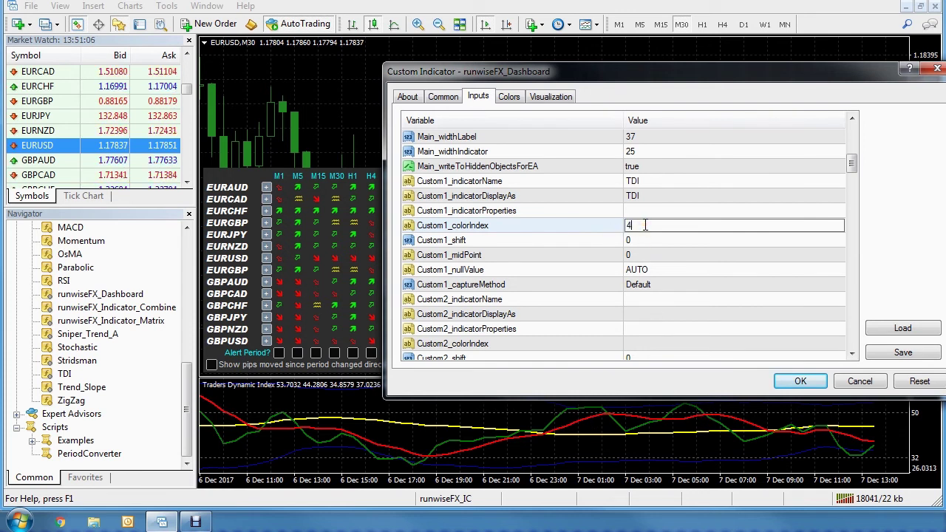
left_click(640, 255)
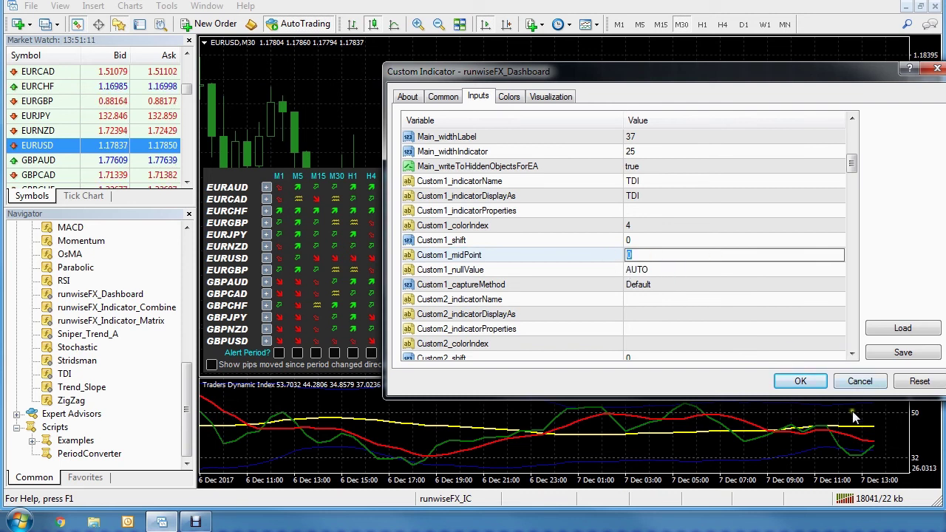
left_click(644, 256)
left_click_drag(644, 256, 614, 256)
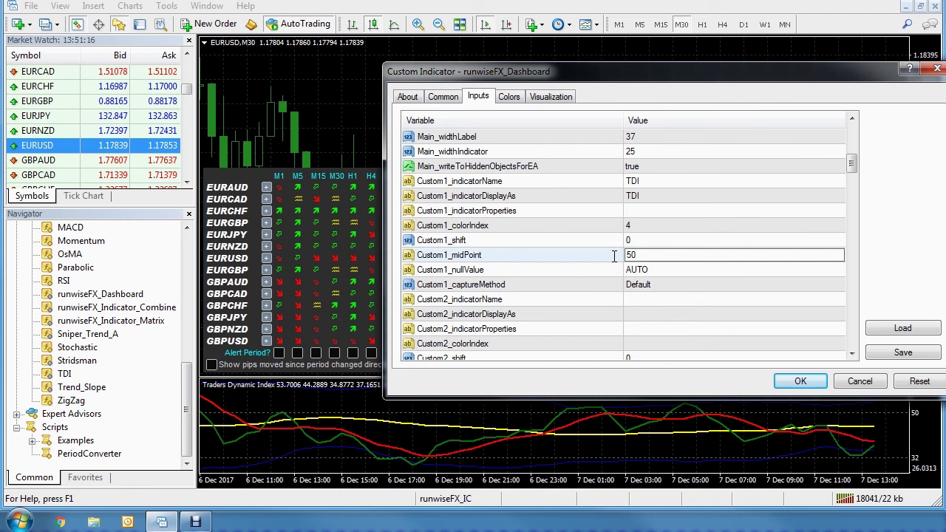
left_click(800, 382)
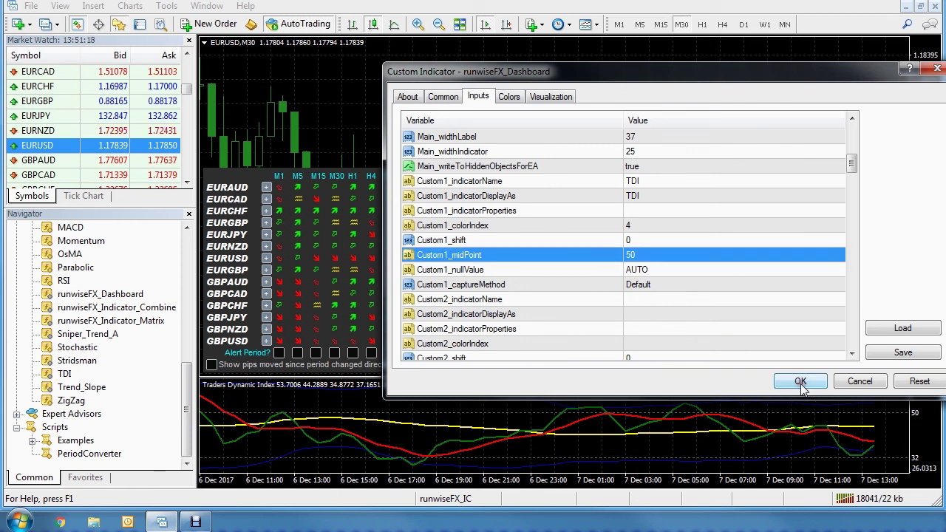
left_click(800, 382)
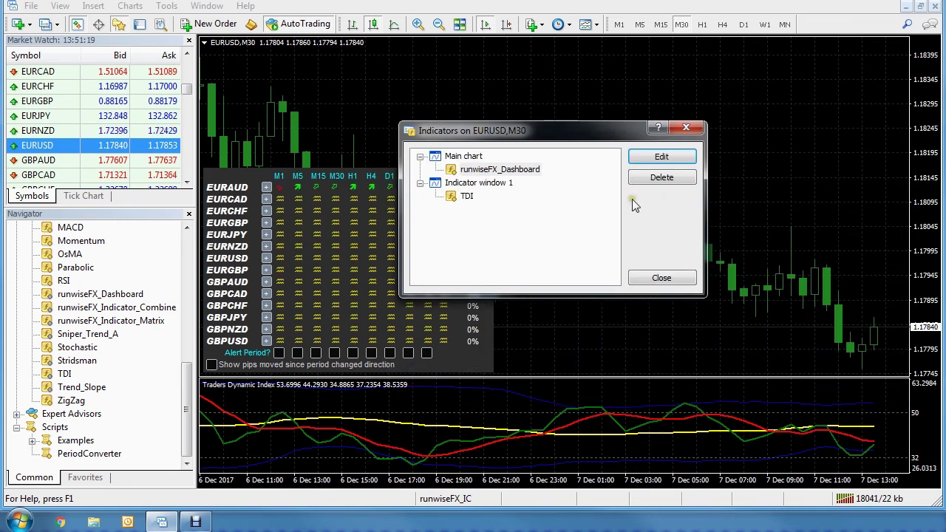
left_click(466, 196)
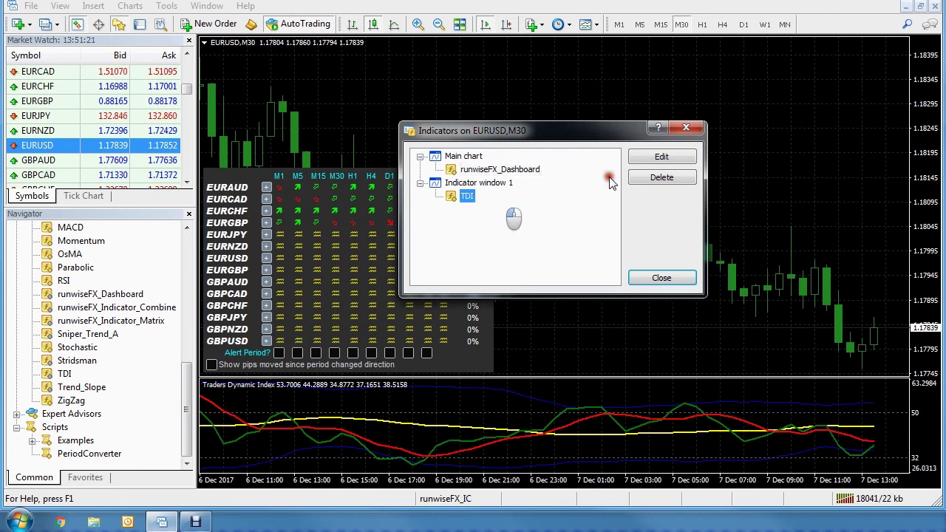
left_click(661, 156)
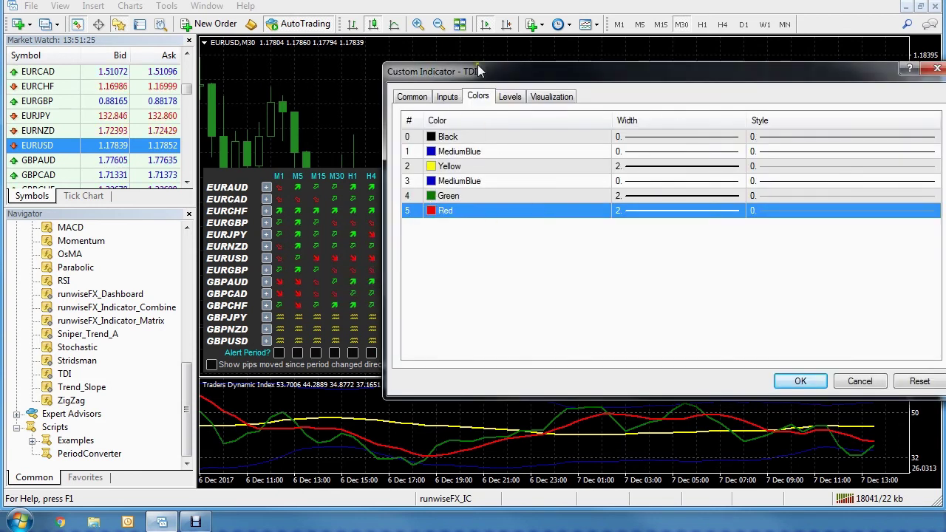
Review TDI's Colors tab, showing buffer 4 as Green with width 2
left_click_drag(492, 74, 452, 80)
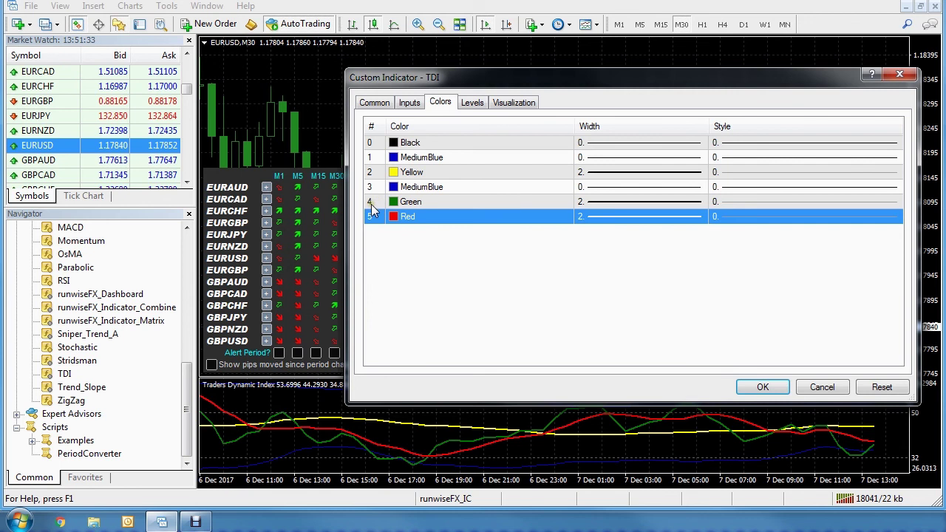
Cancel TDI's settings, close the indicator list, and expand the dashboard's EURUSD row
left_click(822, 387)
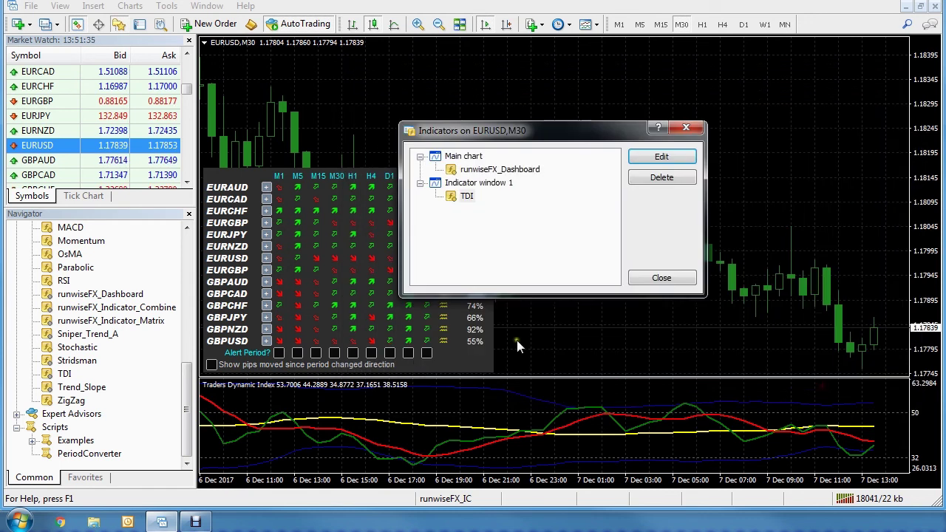
left_click(663, 279)
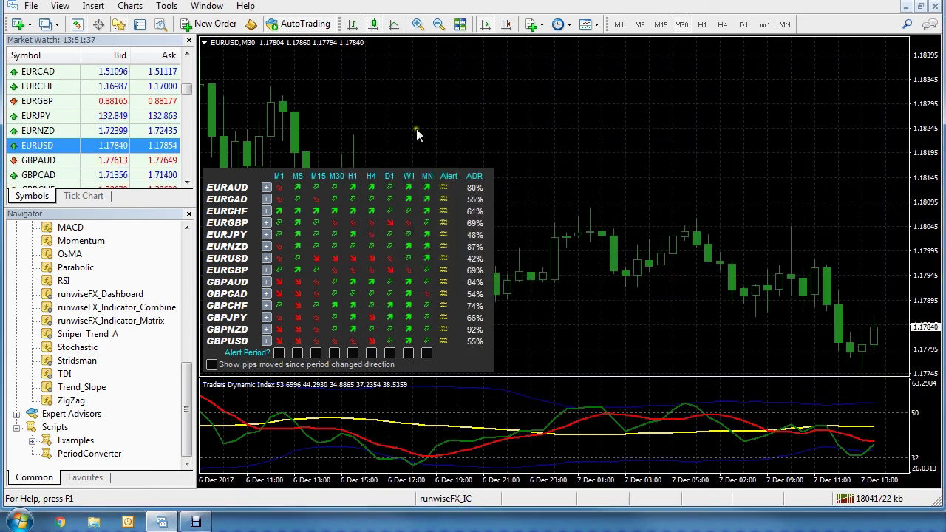
left_click(266, 258)
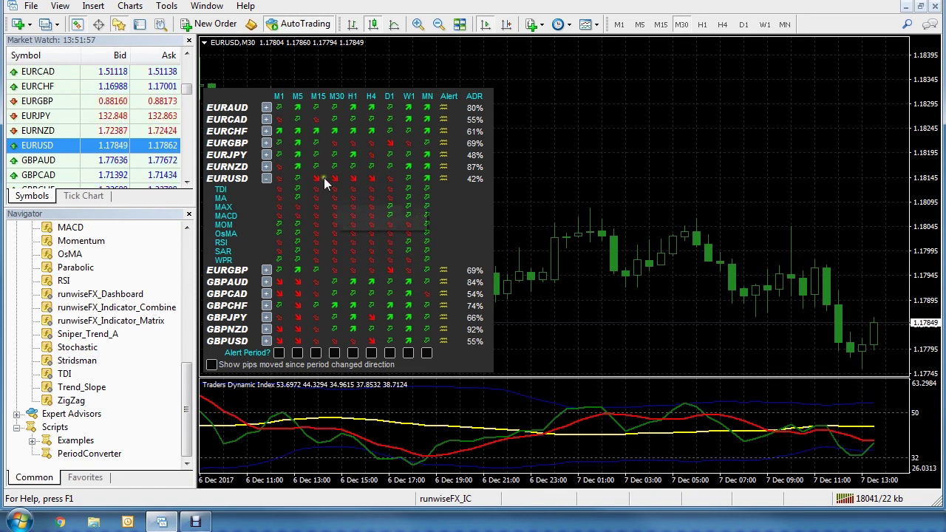
Delete the TDI subwindow, collapse EURUSD, and attach Trend_Slope with default settings
right_click(626, 437)
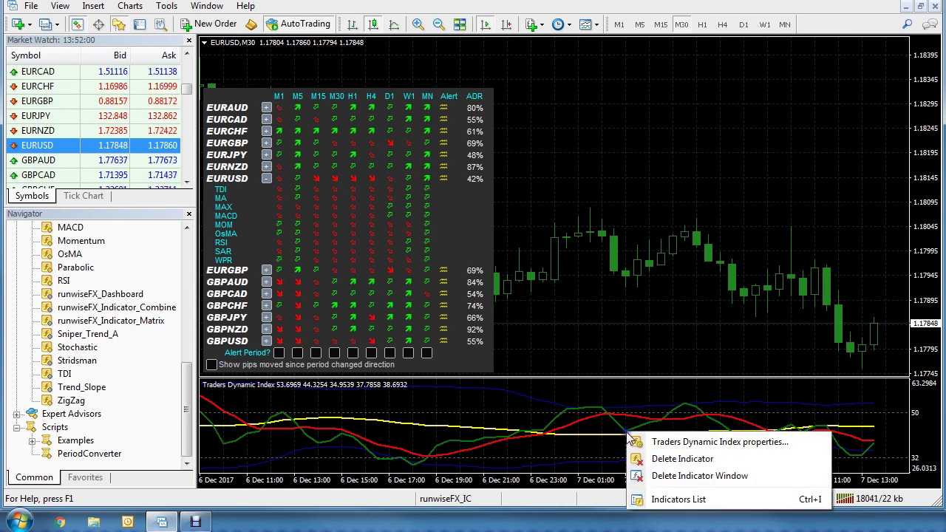
left_click(699, 476)
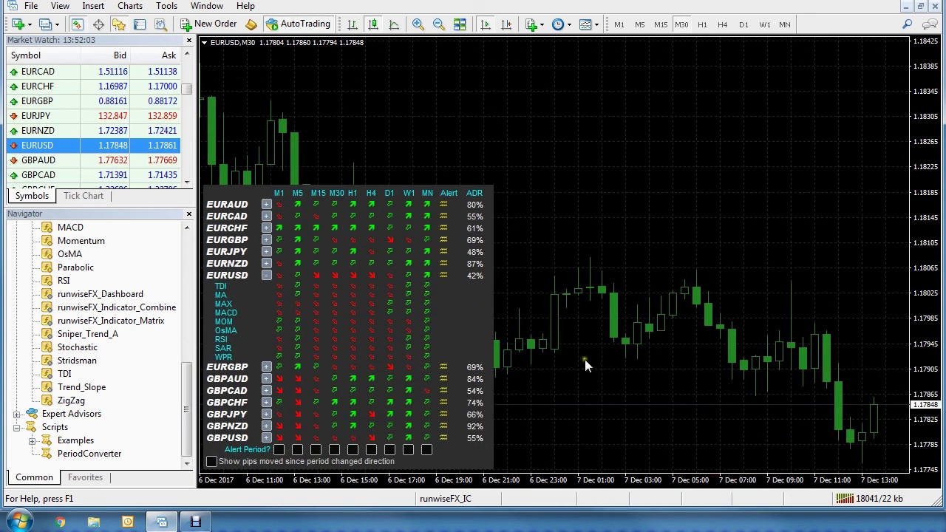
left_click(266, 276)
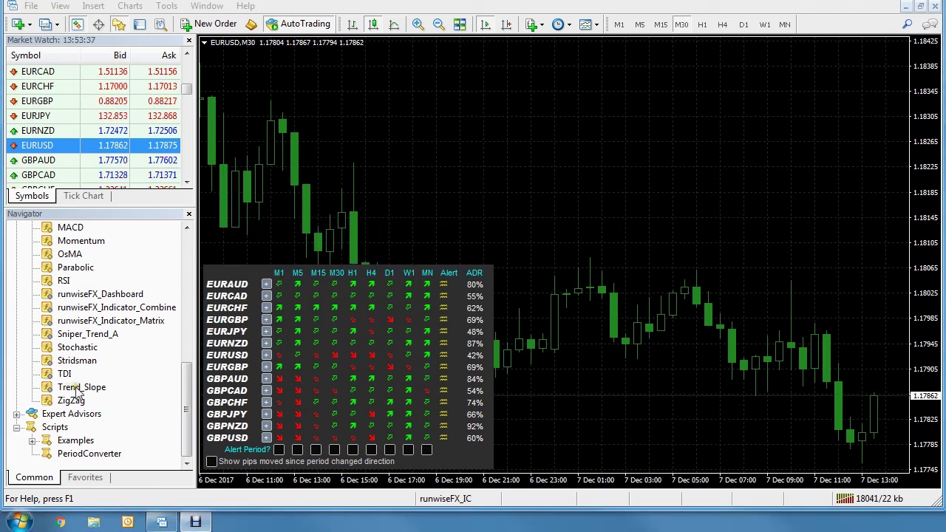
left_click_drag(79, 391, 719, 398)
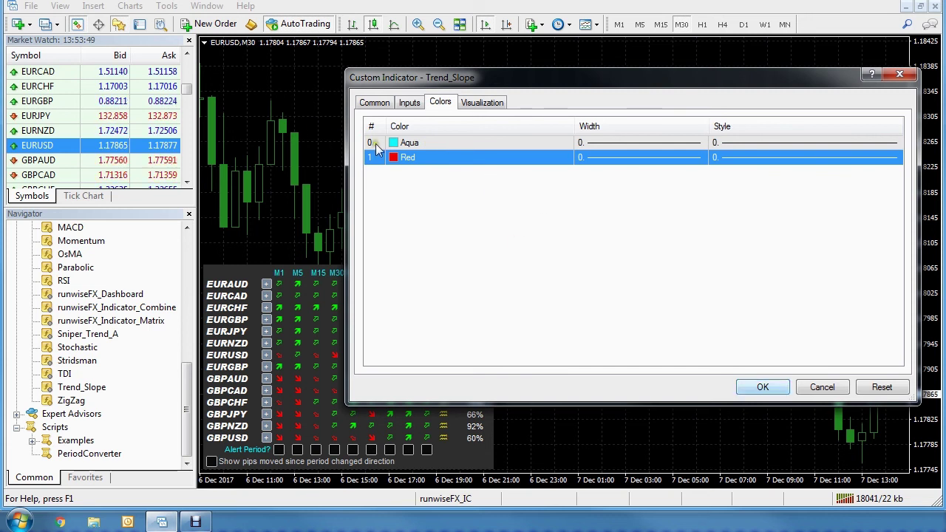
left_click(761, 388)
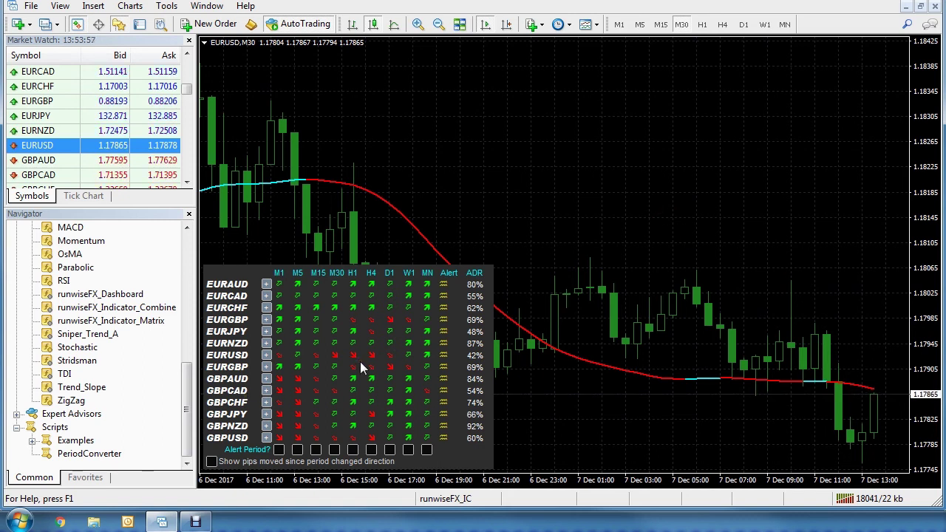
Open the runwiseFX_Dashboard input settings from the chart's indicator list
left_click(133, 8)
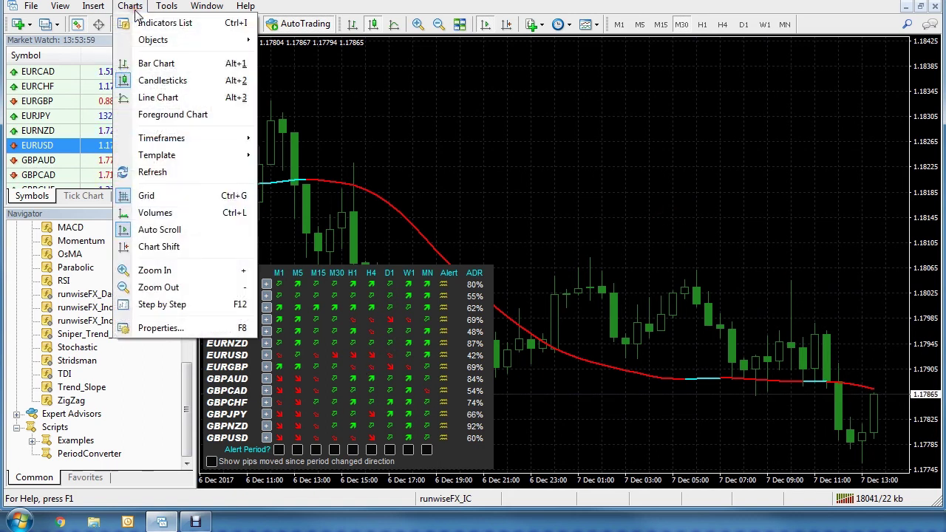
left_click(164, 25)
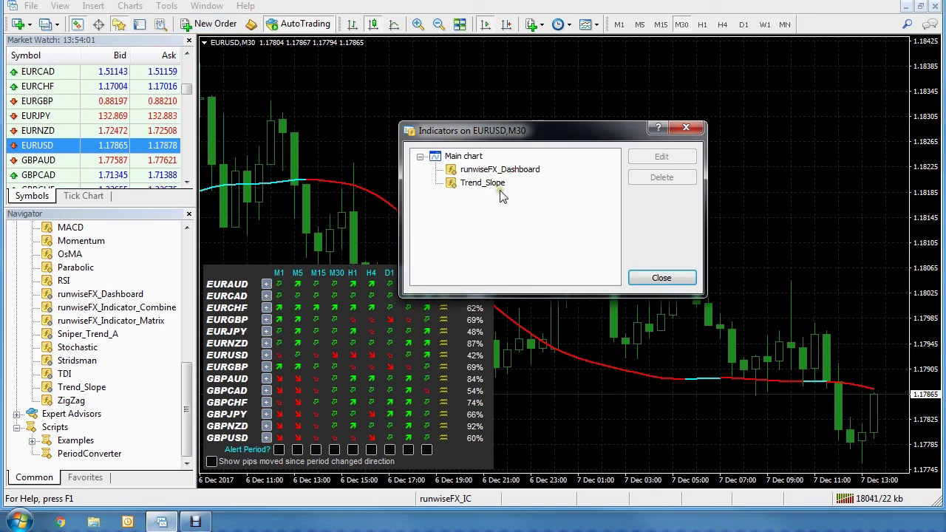
left_click(509, 169)
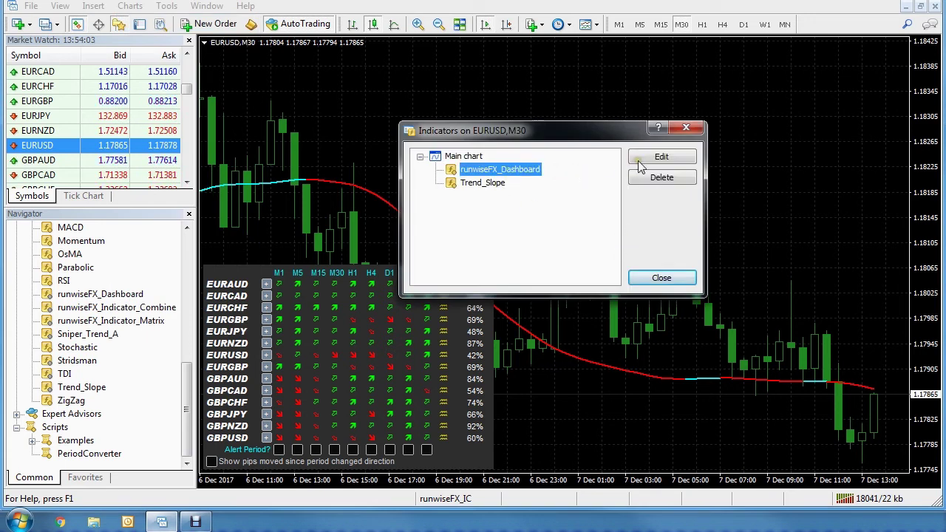
left_click(637, 160)
left_click_drag(813, 140, 822, 177)
Set Custom2 to Trend_Slope with display label TS and colour index 0.1, and apply
double_click(606, 171)
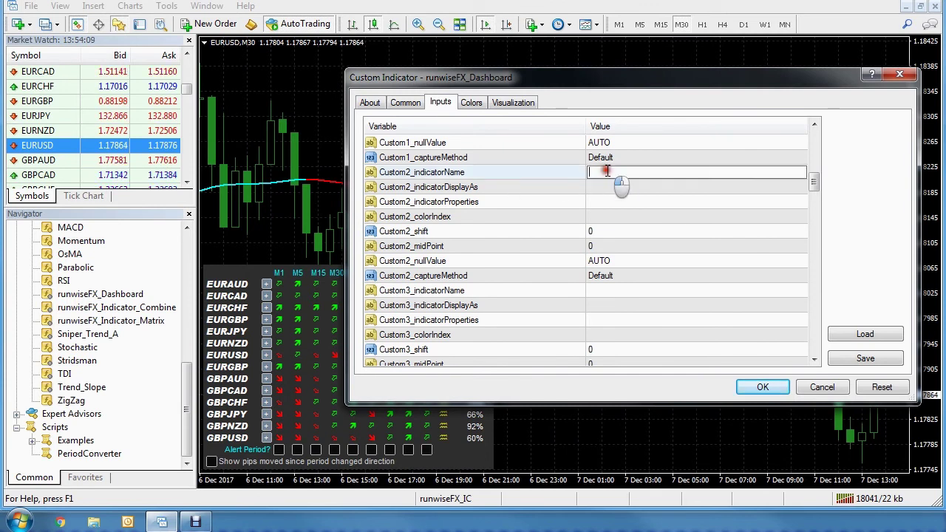
type("Trend")
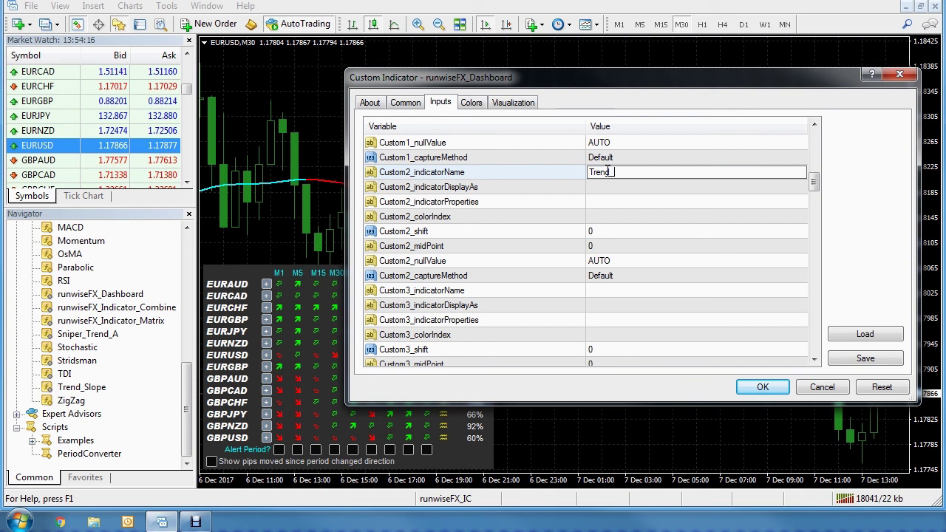
type("_Slope")
left_click(599, 185)
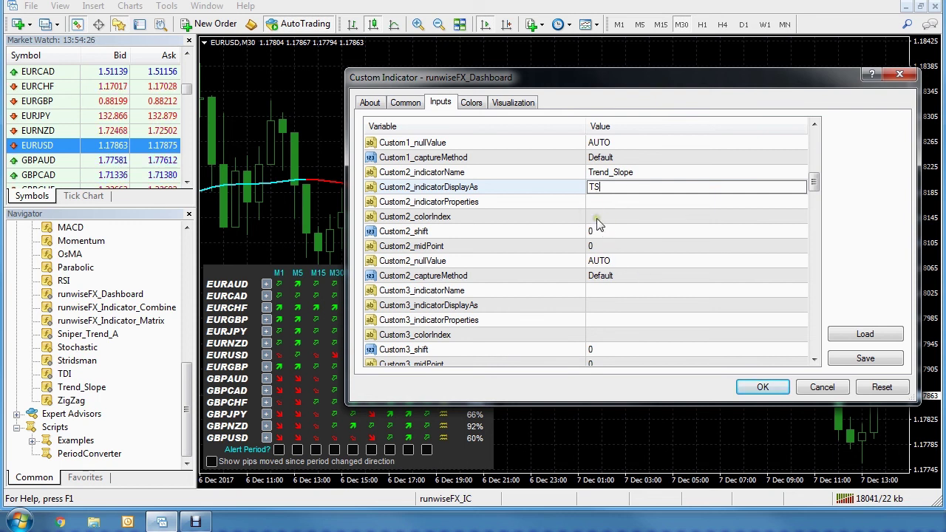
left_click(594, 218)
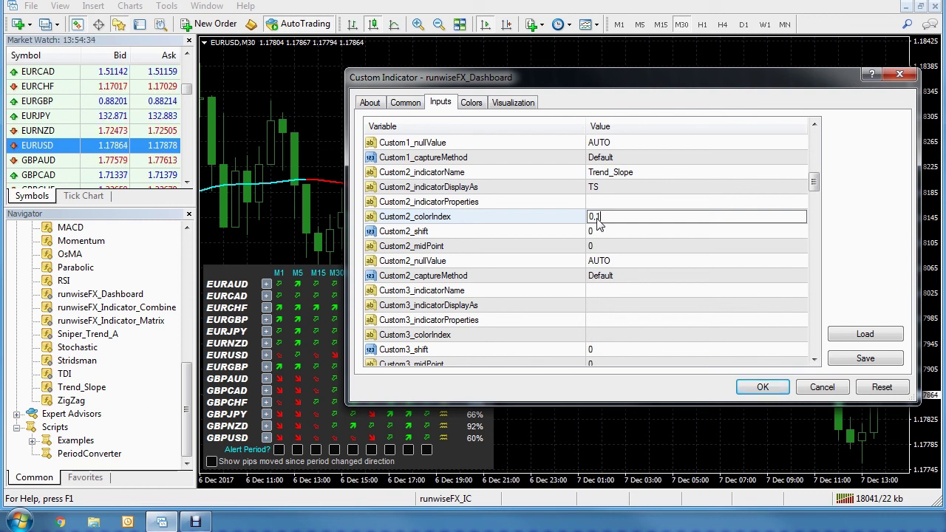
key("BackSpace")
key("BackSpace")
type(".1")
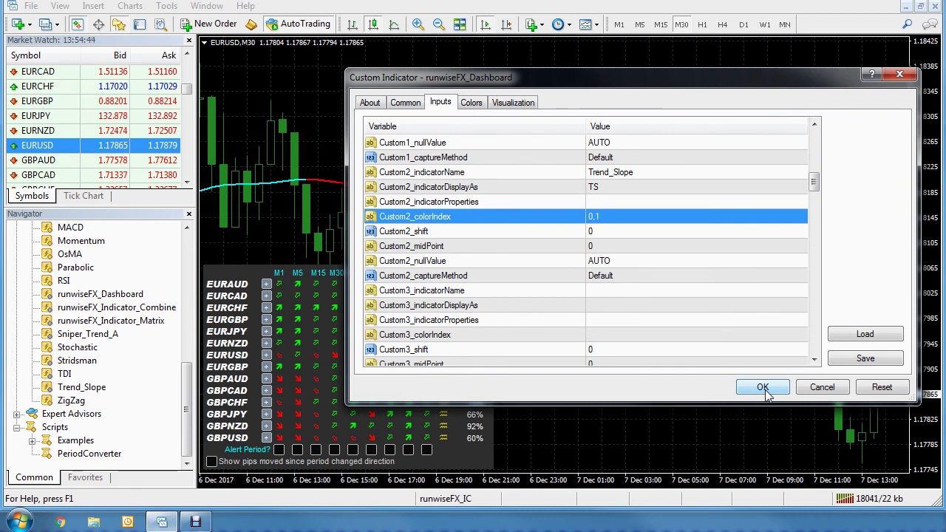
left_click(763, 388)
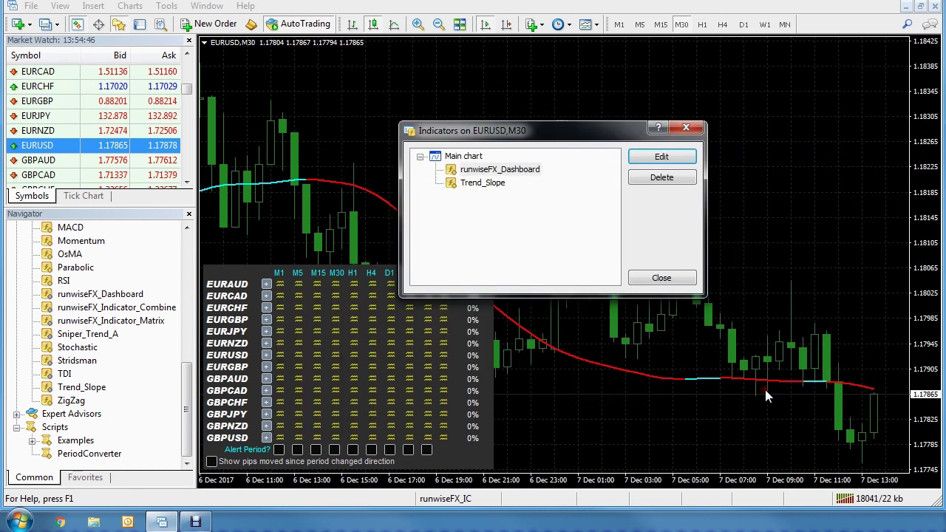
Close the indicator list and expand EURUSD to show its TDI and TS rows
left_click(671, 279)
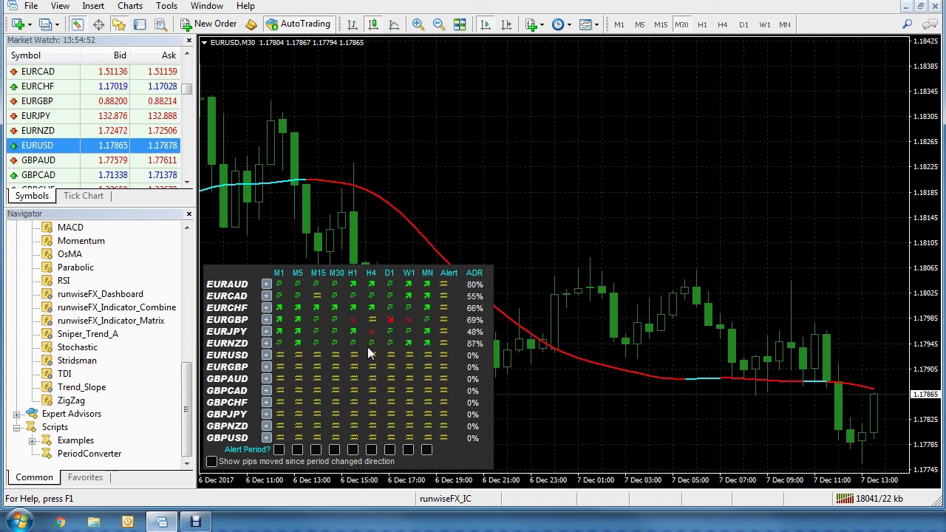
left_click(266, 354)
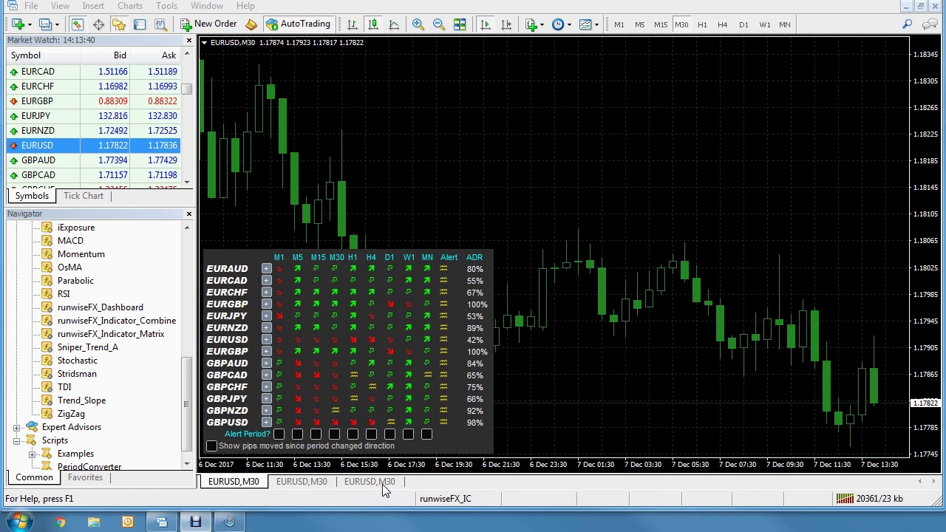
Scroll the MQL5 runwiseFX products page in Firefox, then minimise the browser
left_click(229, 521)
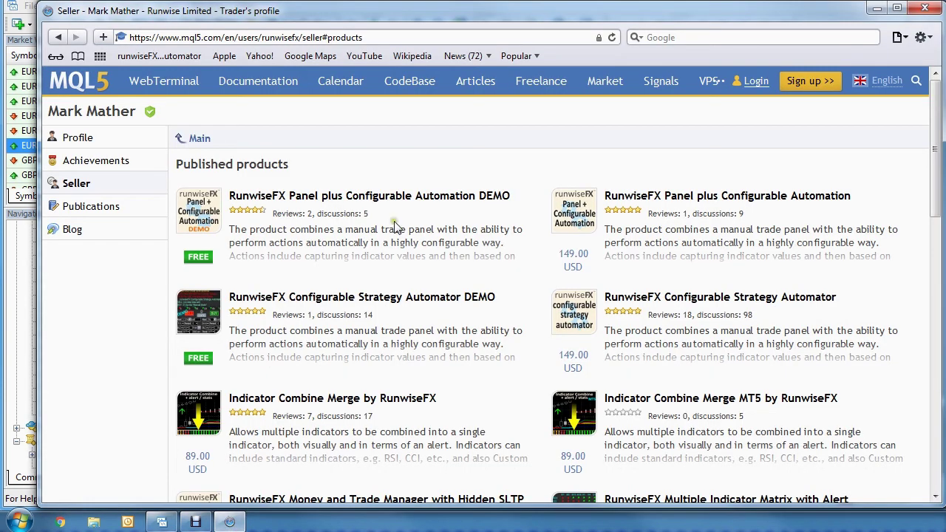
scroll(927, 204, "down", 10)
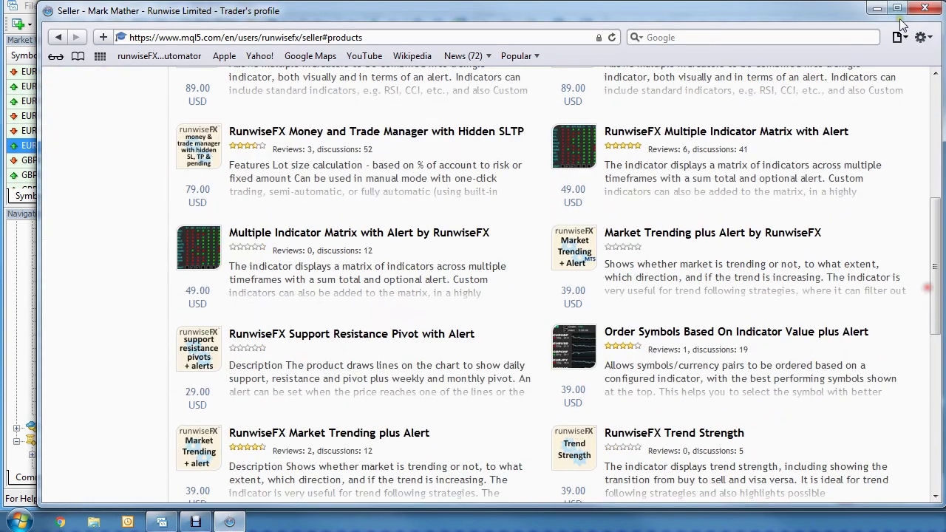
left_click(876, 9)
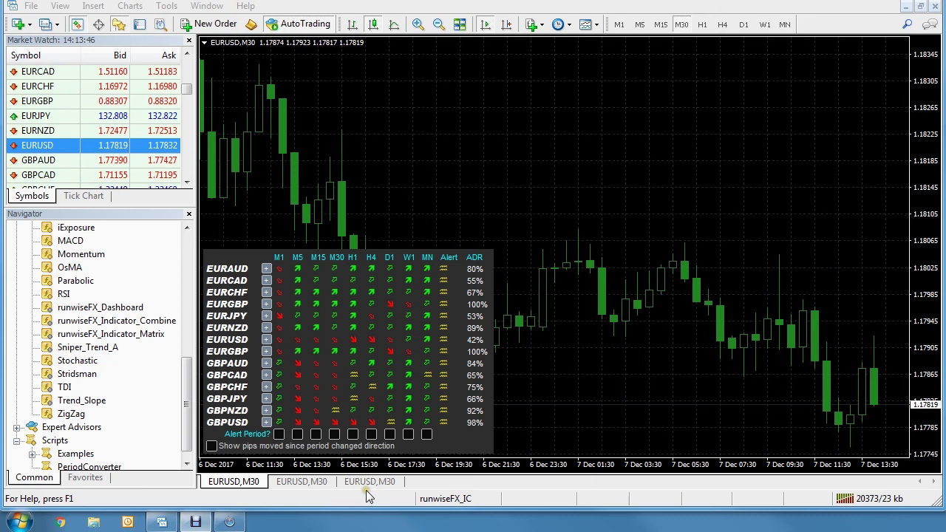
Check the Indicator Combine chart's stop loss configuration, then switch to the Strategy Automator chart
left_click(369, 482)
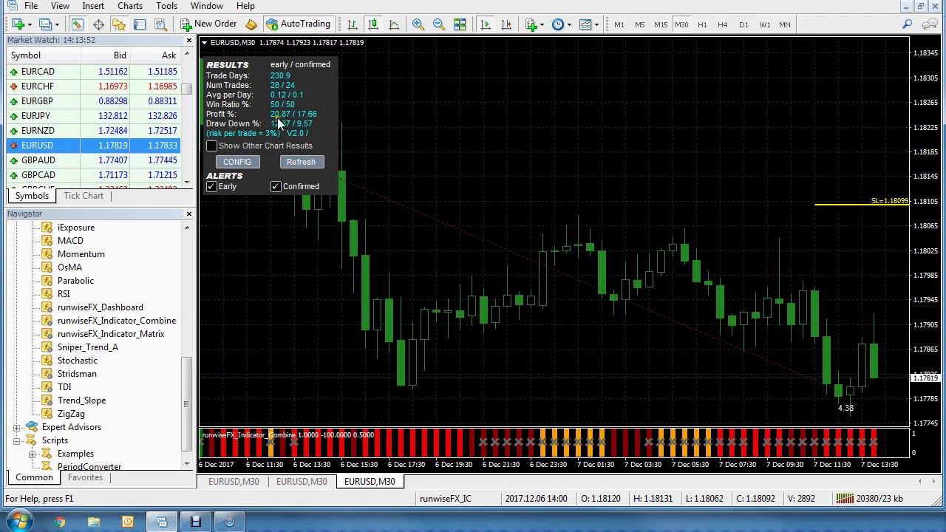
left_click(247, 158)
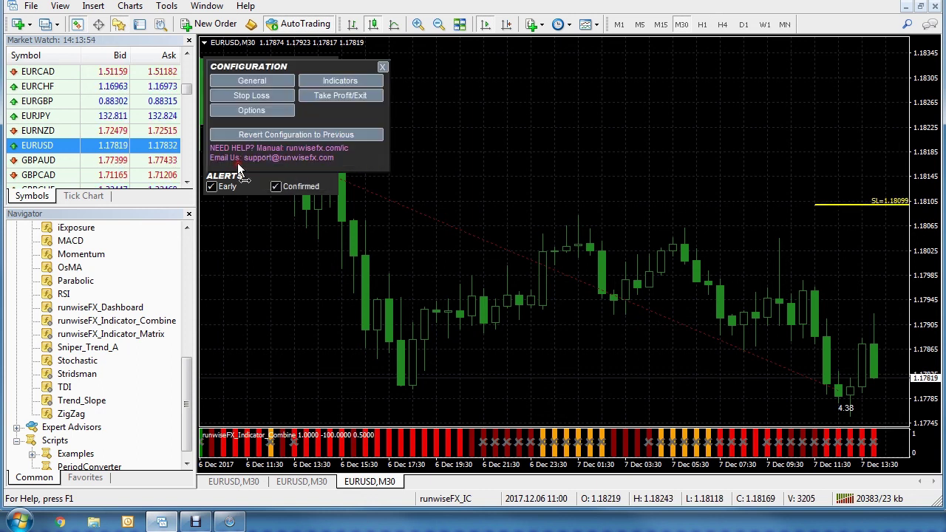
left_click(249, 94)
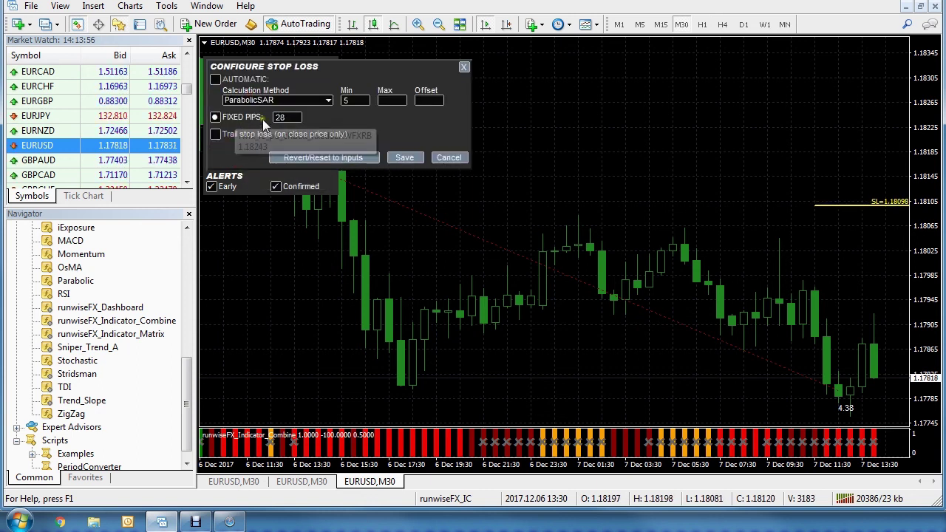
left_click(449, 160)
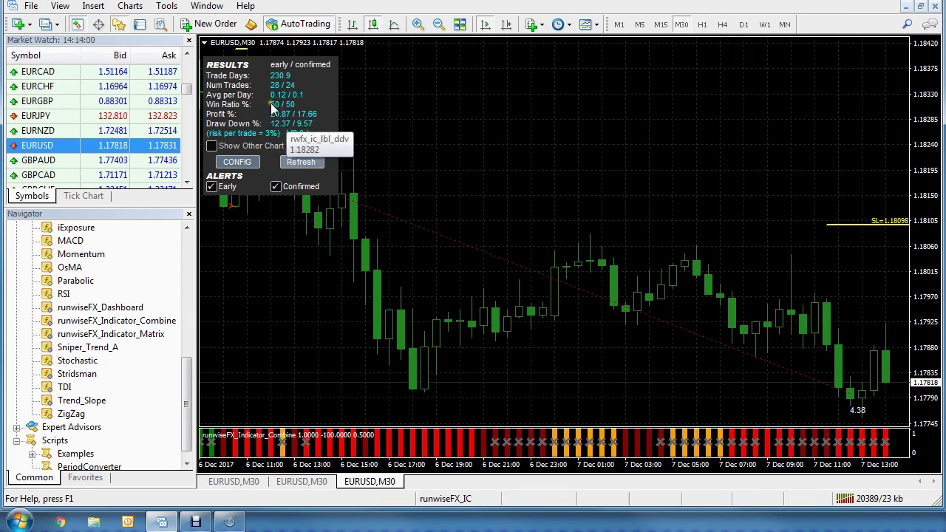
left_click(305, 481)
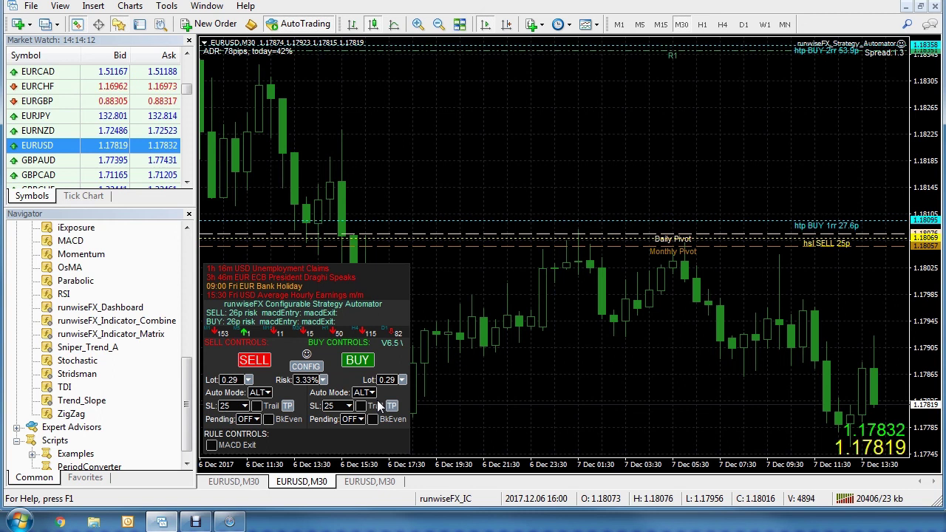
Open the runwiseFX Strategy Automator bookmark in Firefox and scroll down to the Display Information on Chart rules
left_click(229, 522)
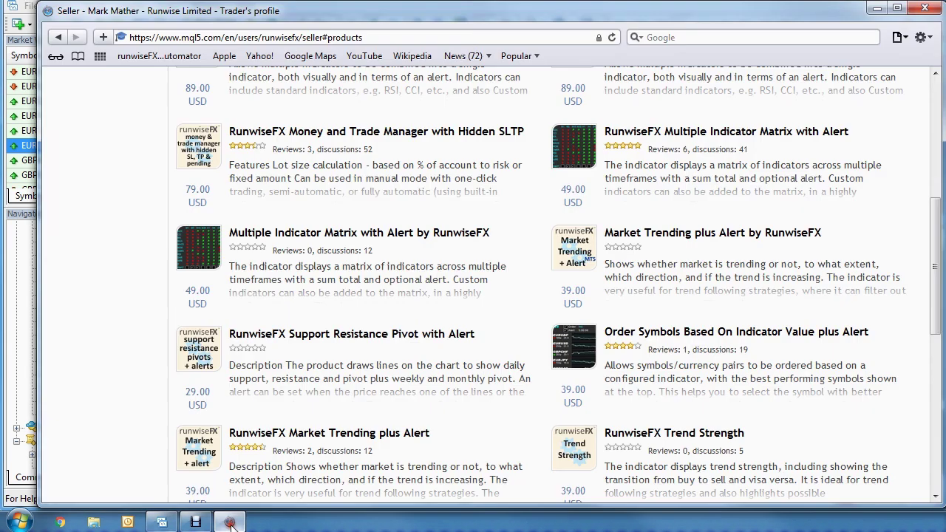
left_click(158, 57)
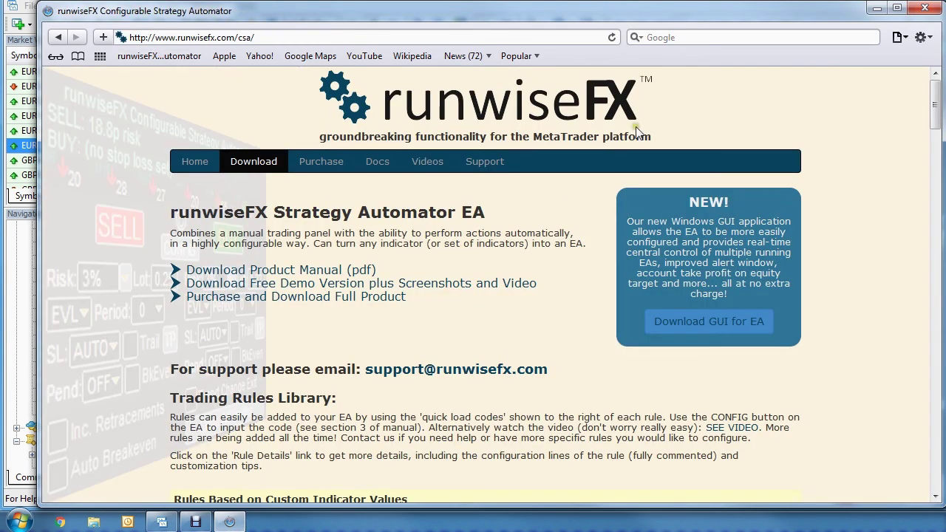
left_click_drag(934, 104, 935, 359)
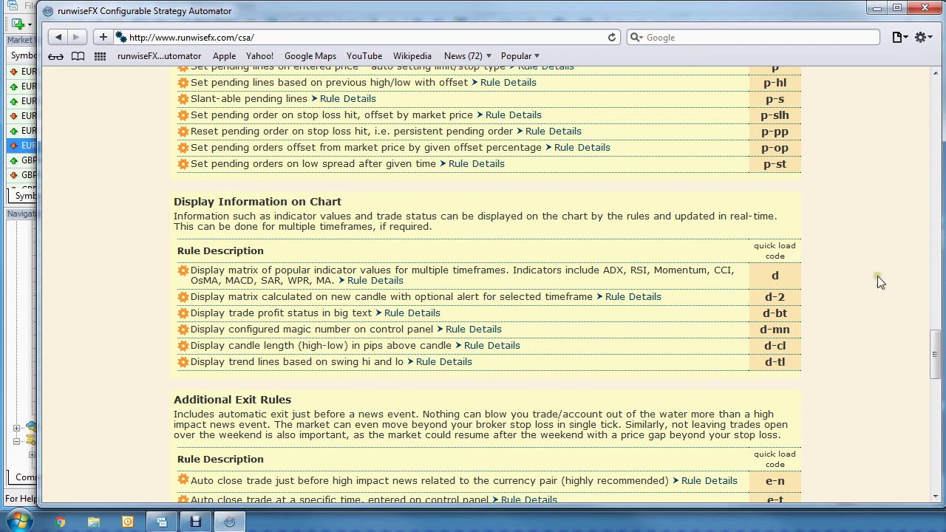
Load the d-tl quick load code into the Strategy Automator, replacing the existing rules
left_click(876, 9)
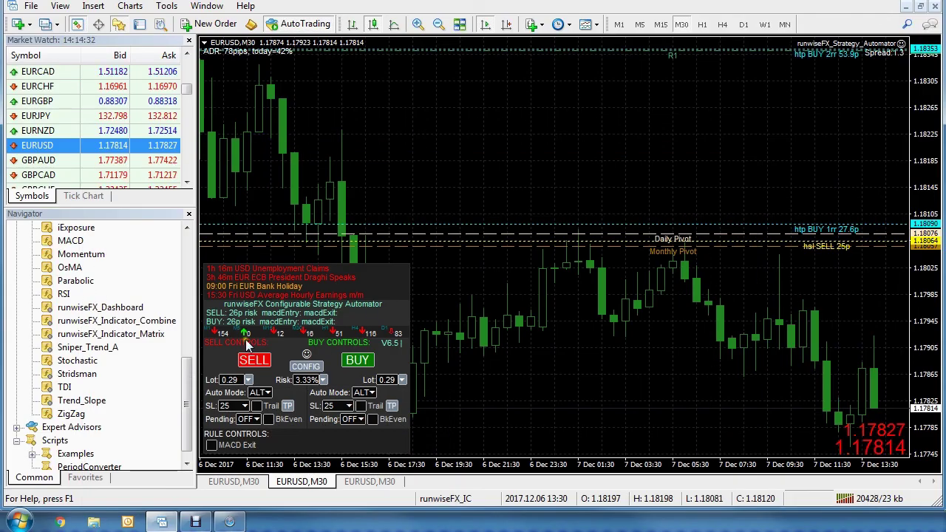
left_click(310, 368)
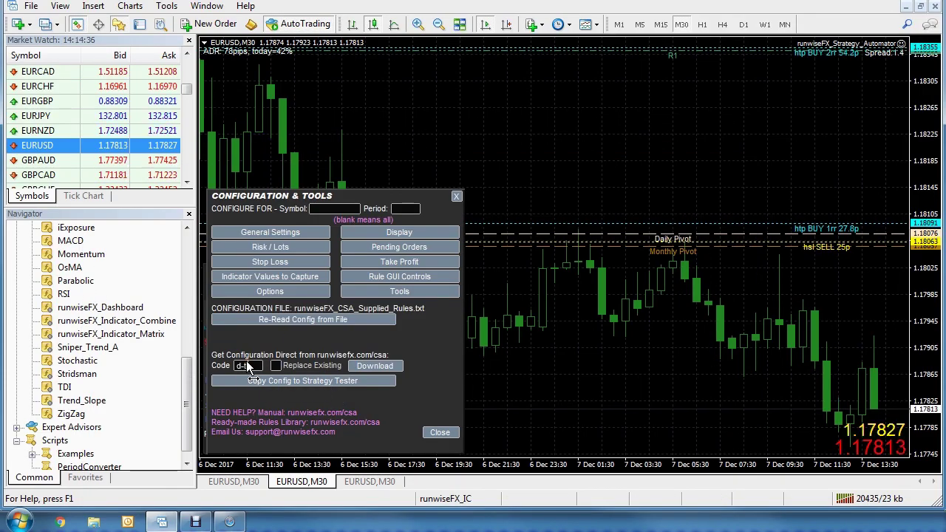
left_click(276, 366)
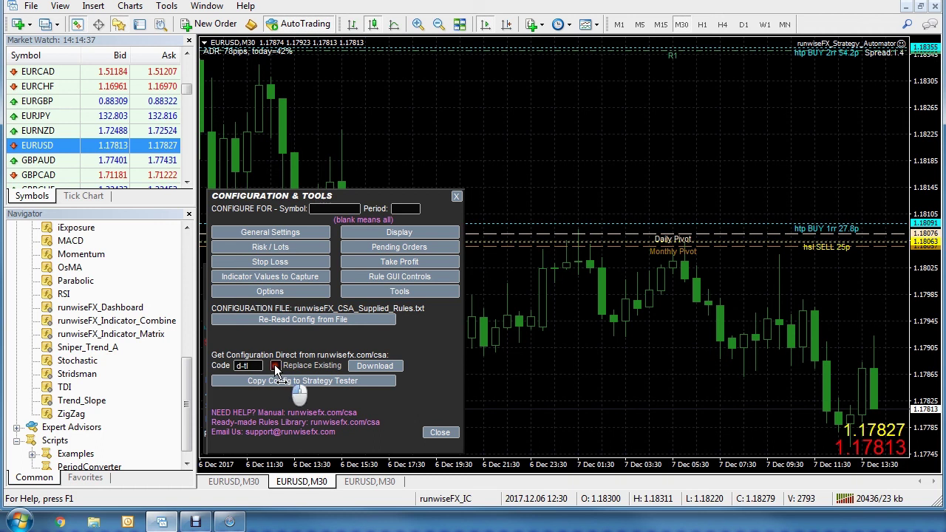
left_click(376, 366)
left_click(720, 127)
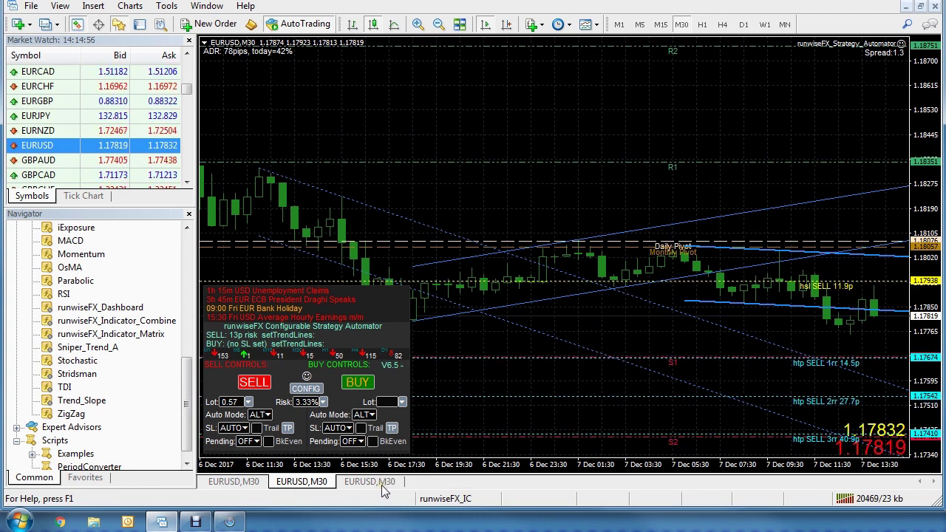
Return to the first EURUSD,M30 chart tab with the runwiseFX Dashboard
left_click(233, 482)
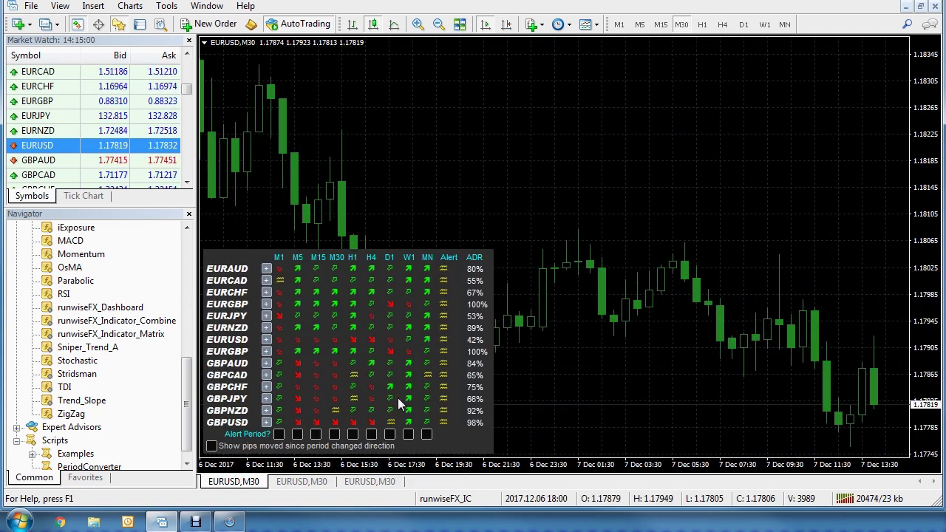